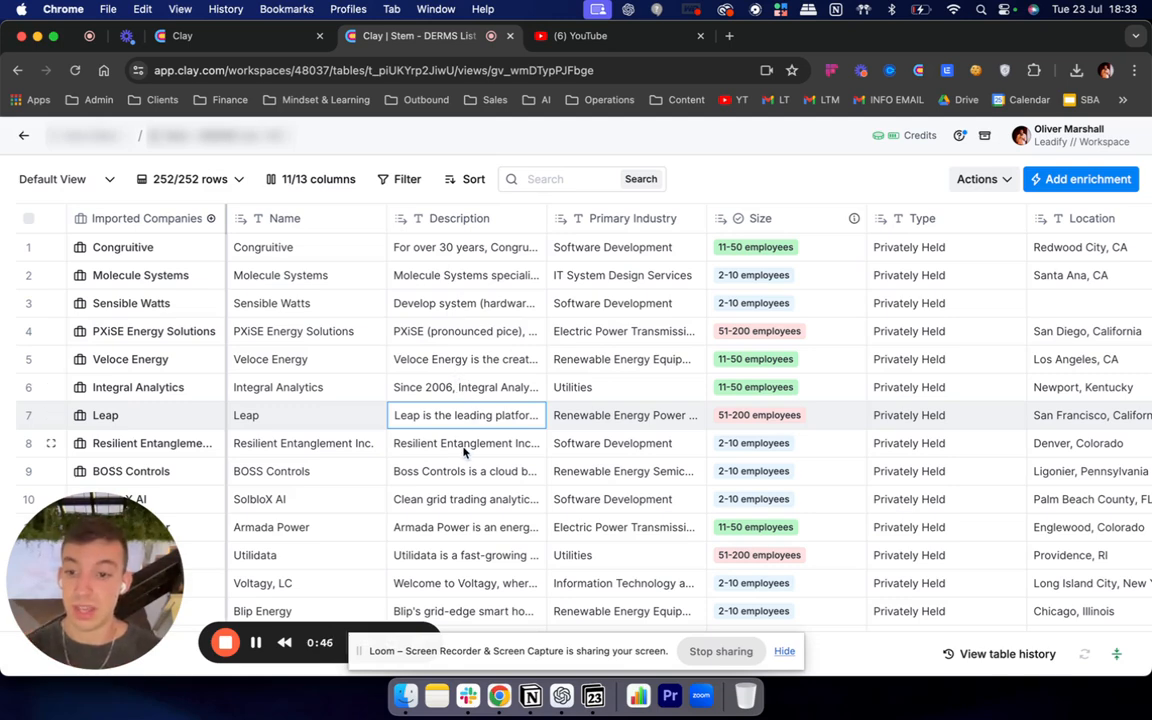
Read the full descriptions of a few companies in the table, including Congruitive and Molecule Systems
left_click(463, 253)
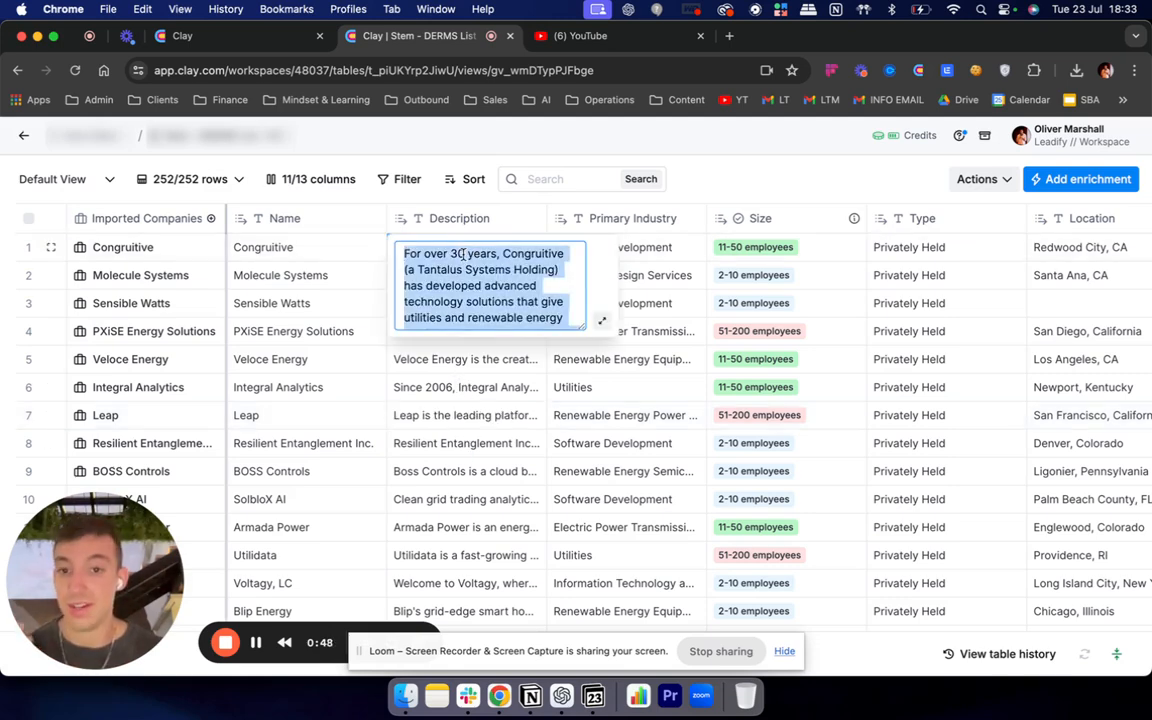
left_click(487, 418)
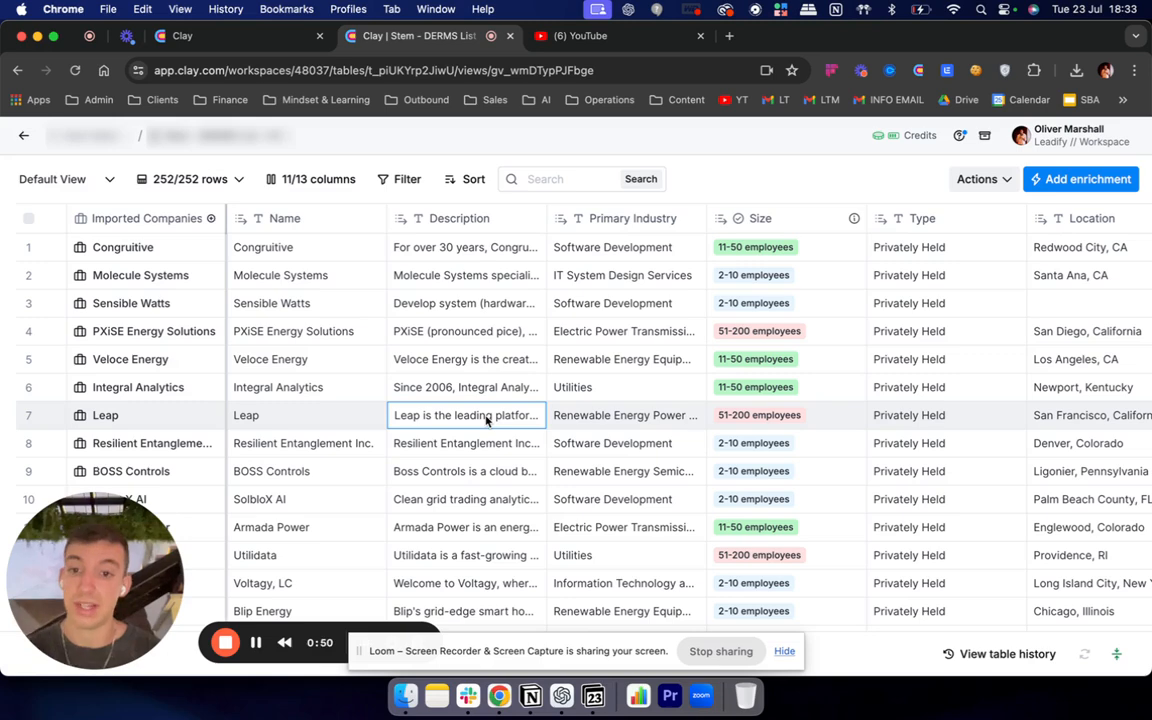
left_click(445, 250)
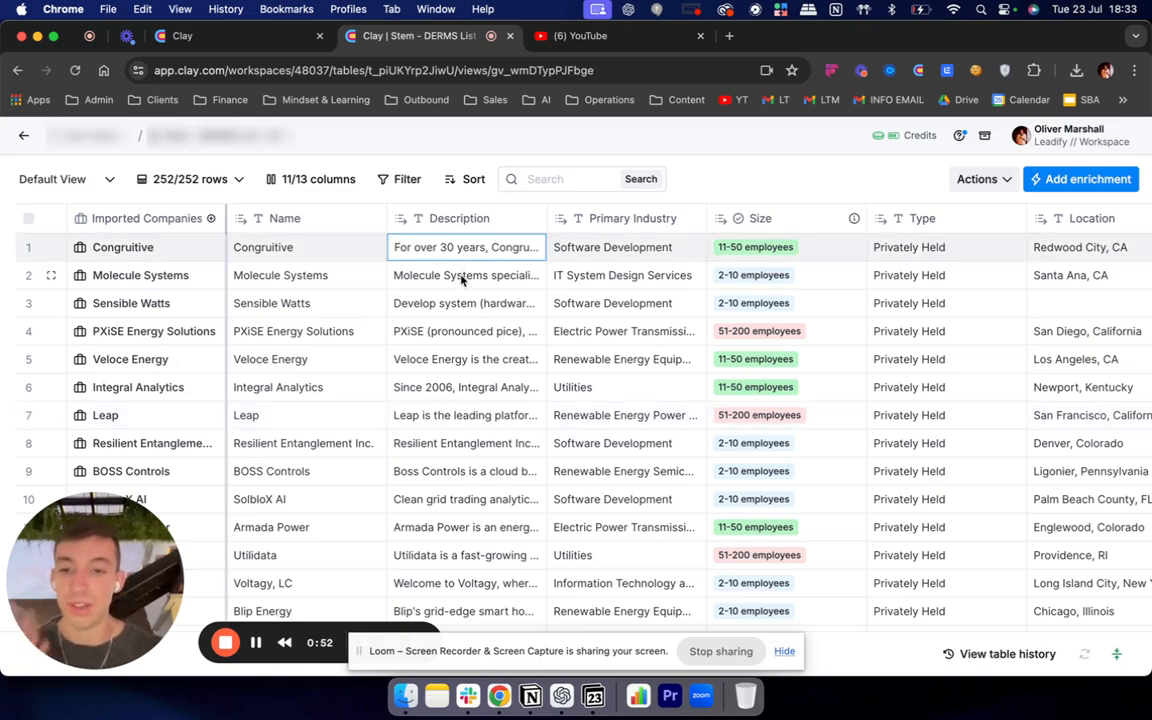
left_click(460, 278)
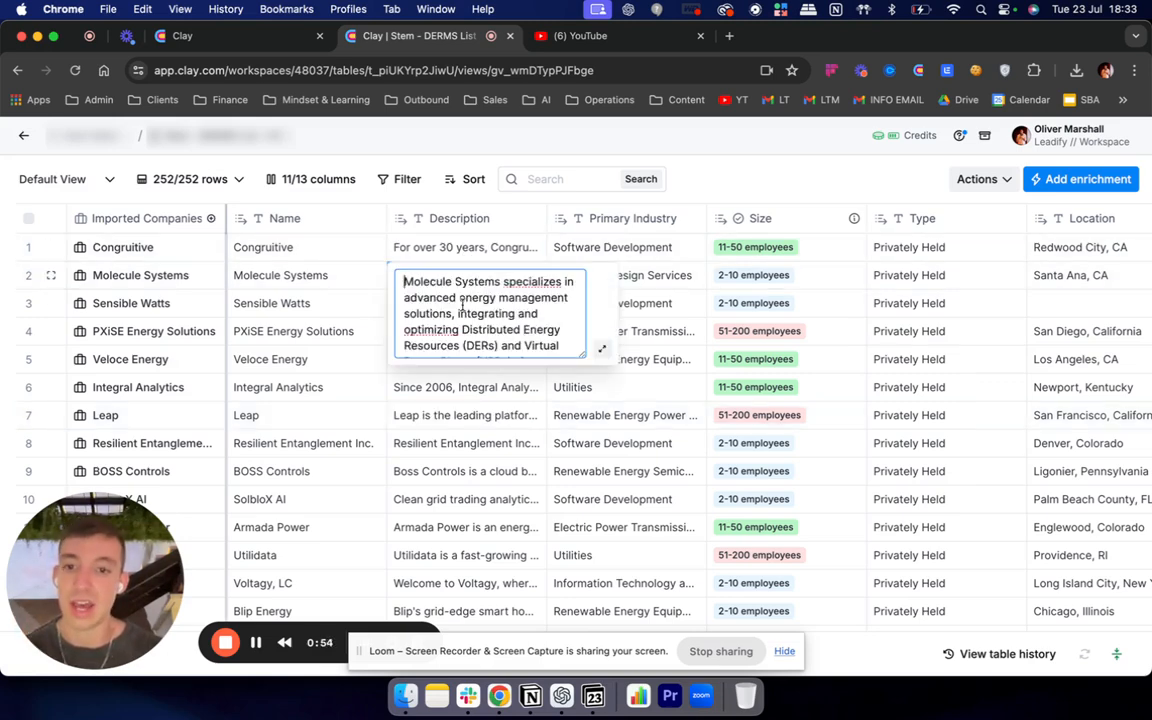
left_click(461, 398)
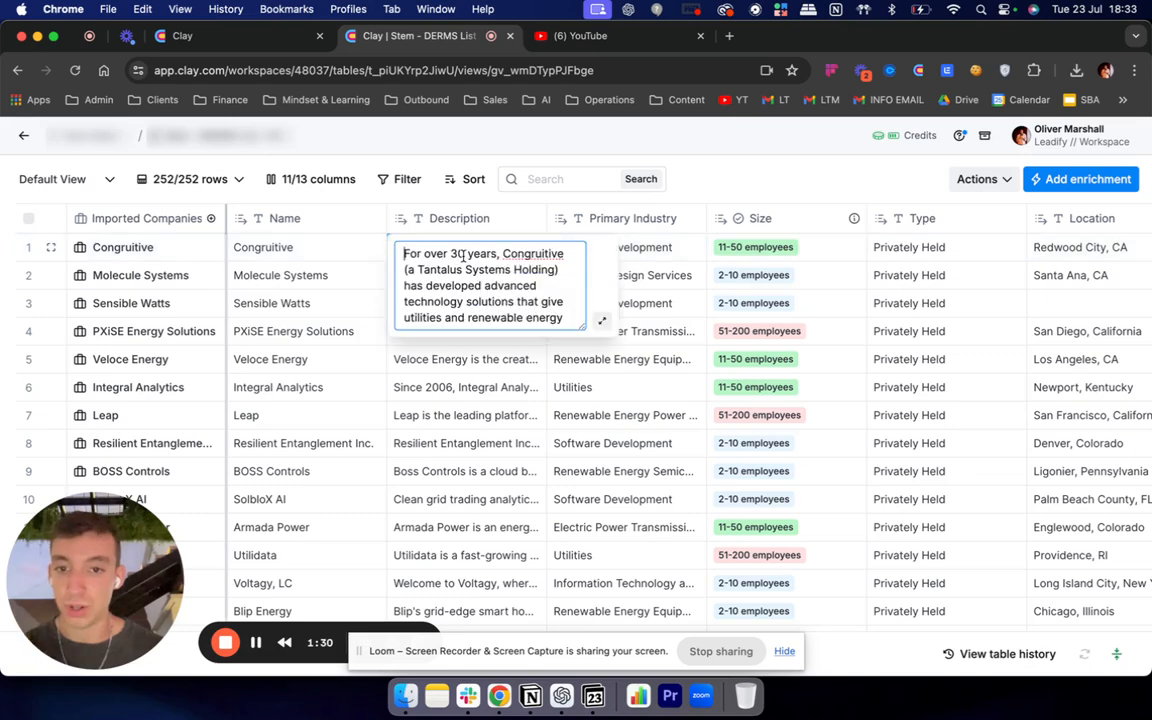
Search the enrichments for "score" and start adding the Score Row in Clay enrichment
scroll(563, 417, "right", 10)
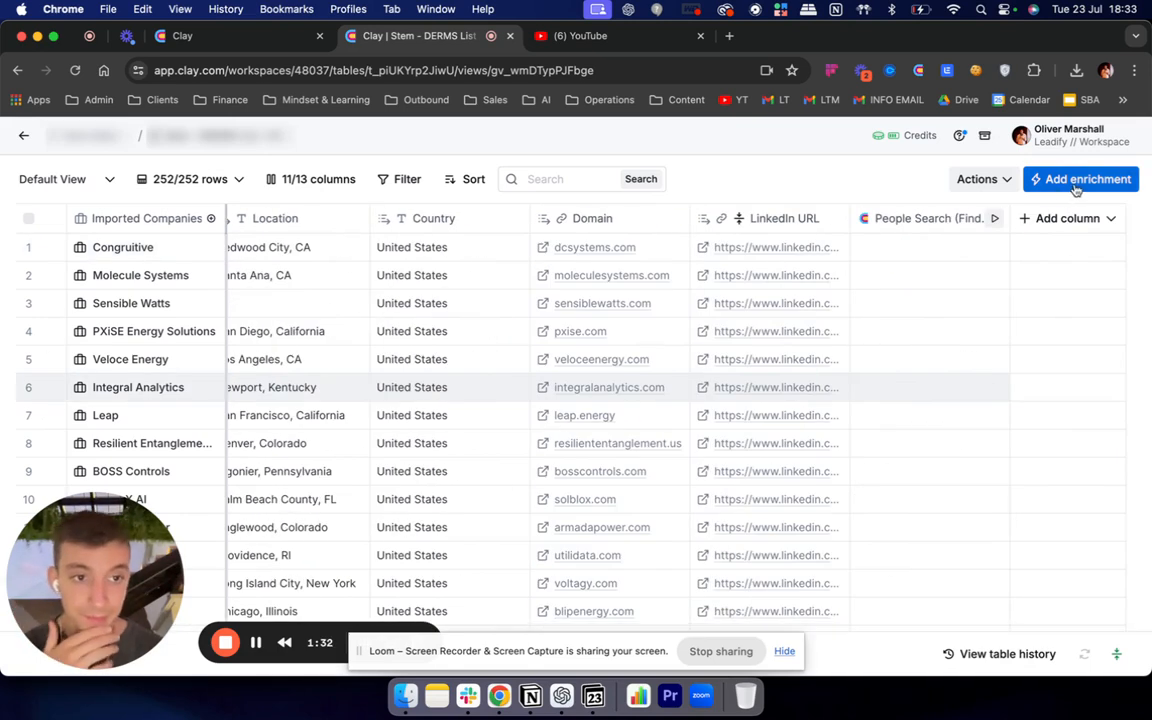
left_click(1077, 186)
type("sc")
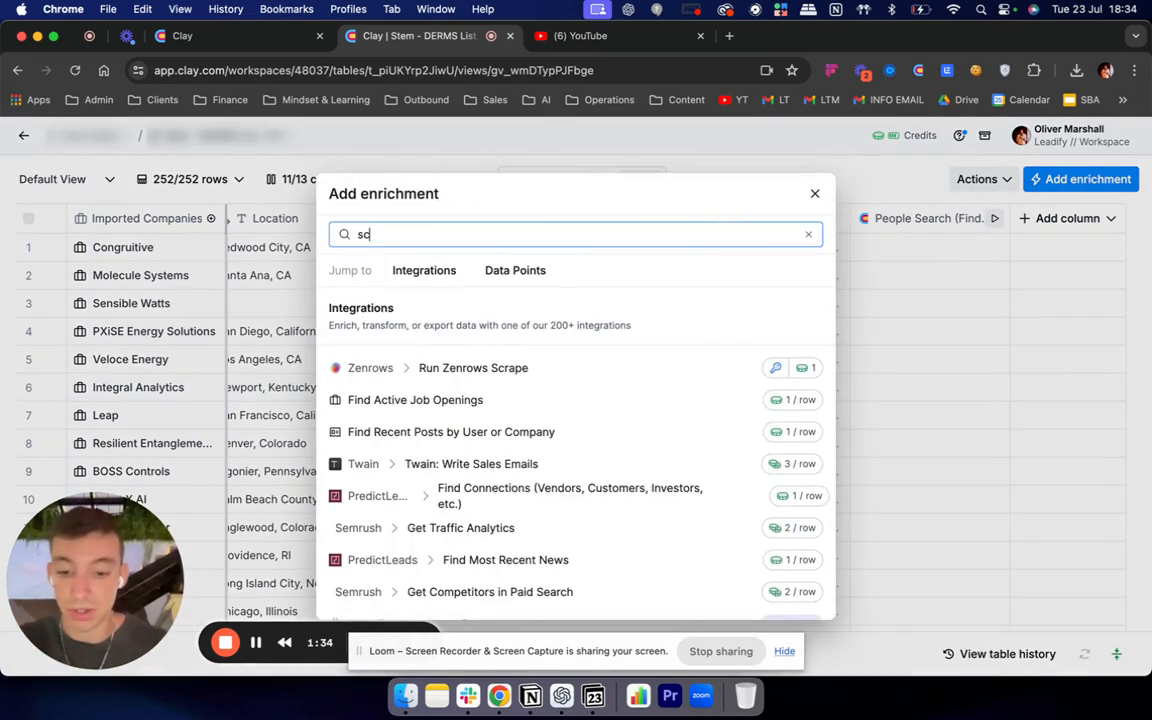
type("ore")
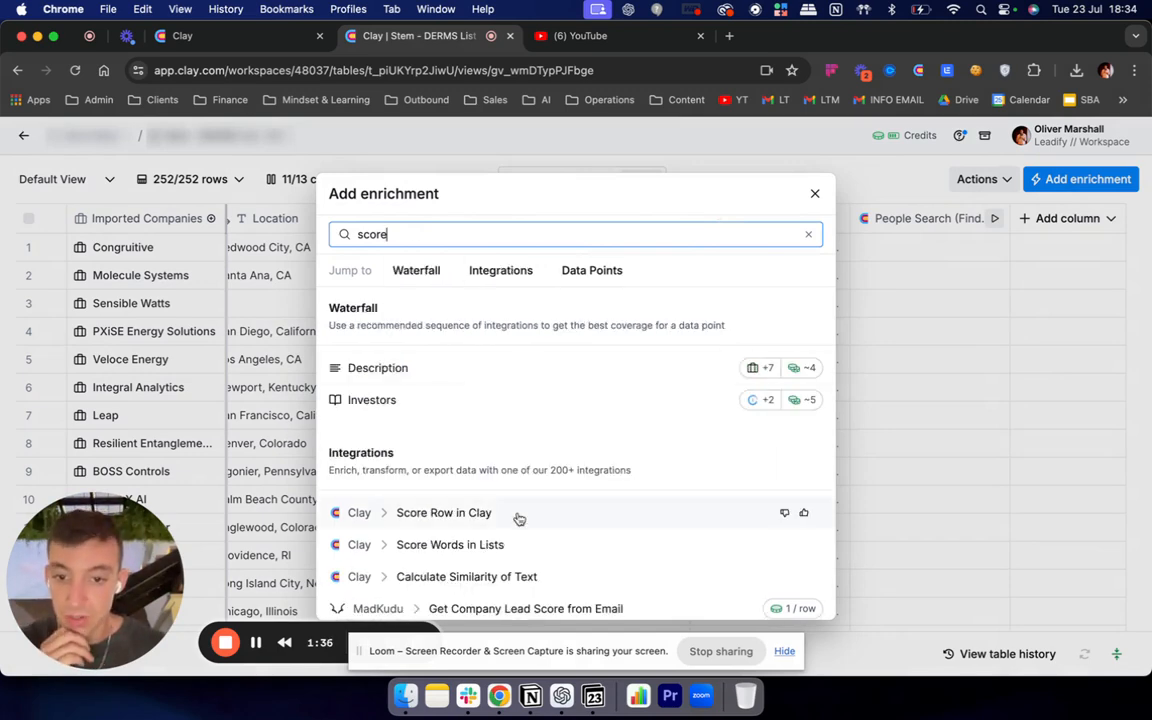
left_click(517, 512)
Set the number of scoring criteria to 1 after reviewing the table's columns for attributes worth scoring
left_click(815, 350)
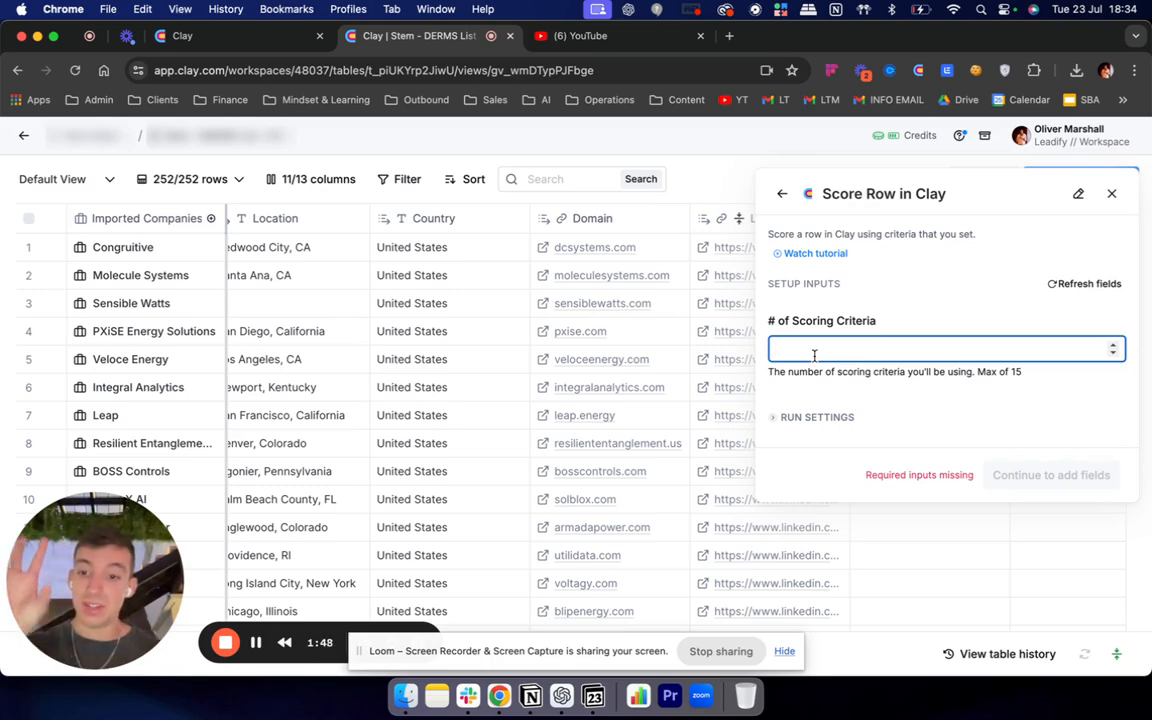
scroll(514, 380, "left", 10)
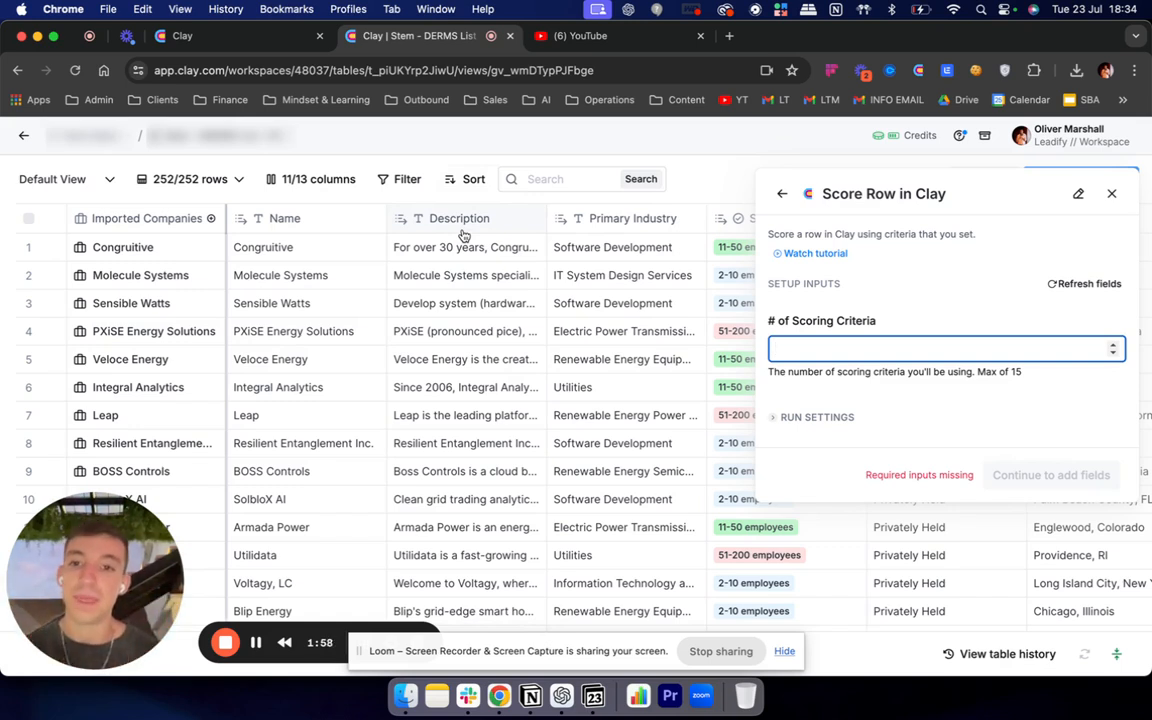
scroll(453, 337, "right", 5)
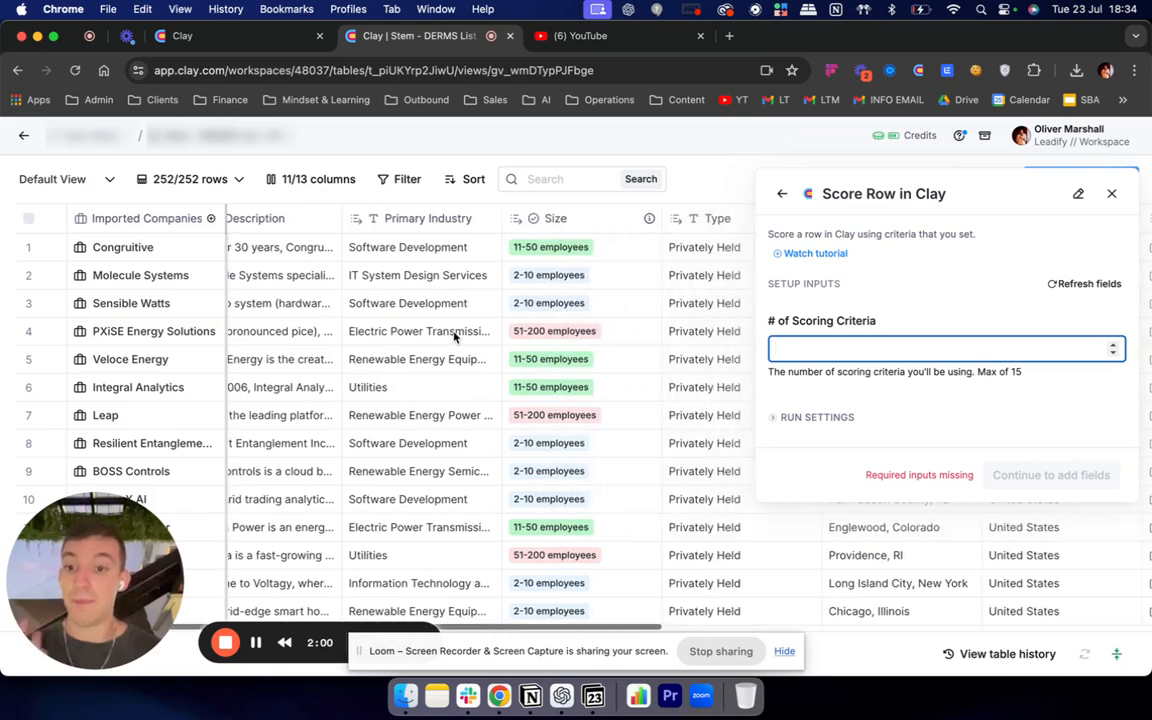
scroll(453, 337, "left", 5)
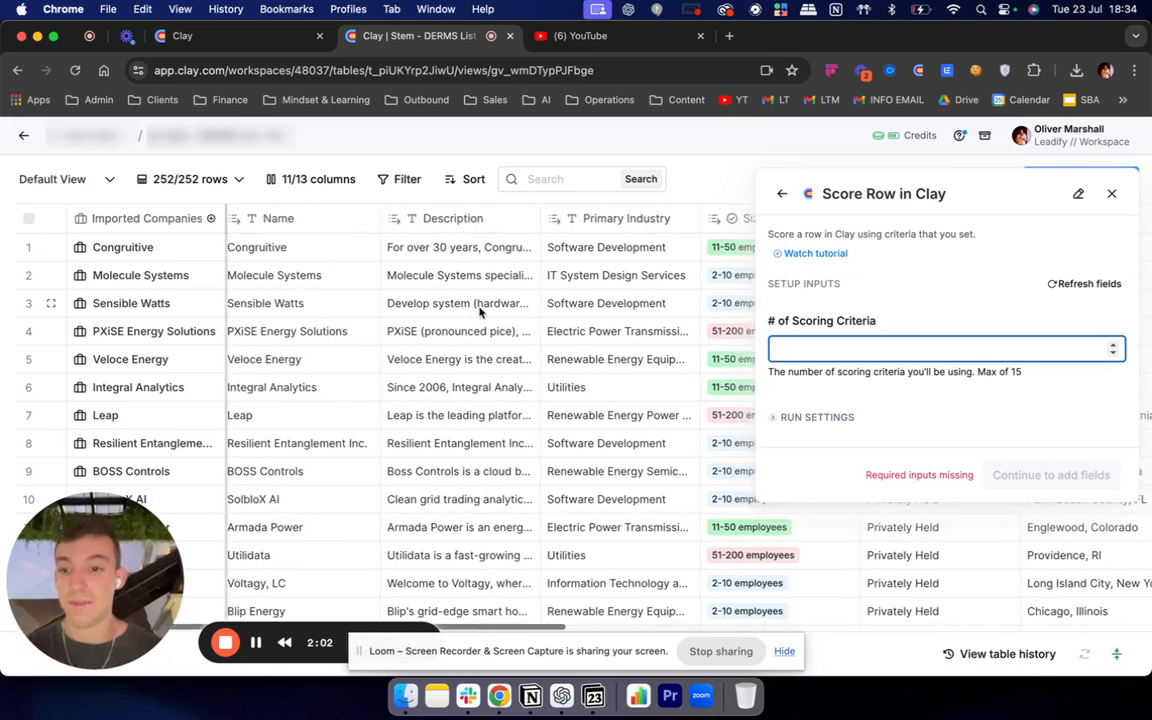
scroll(480, 312, "right", 2)
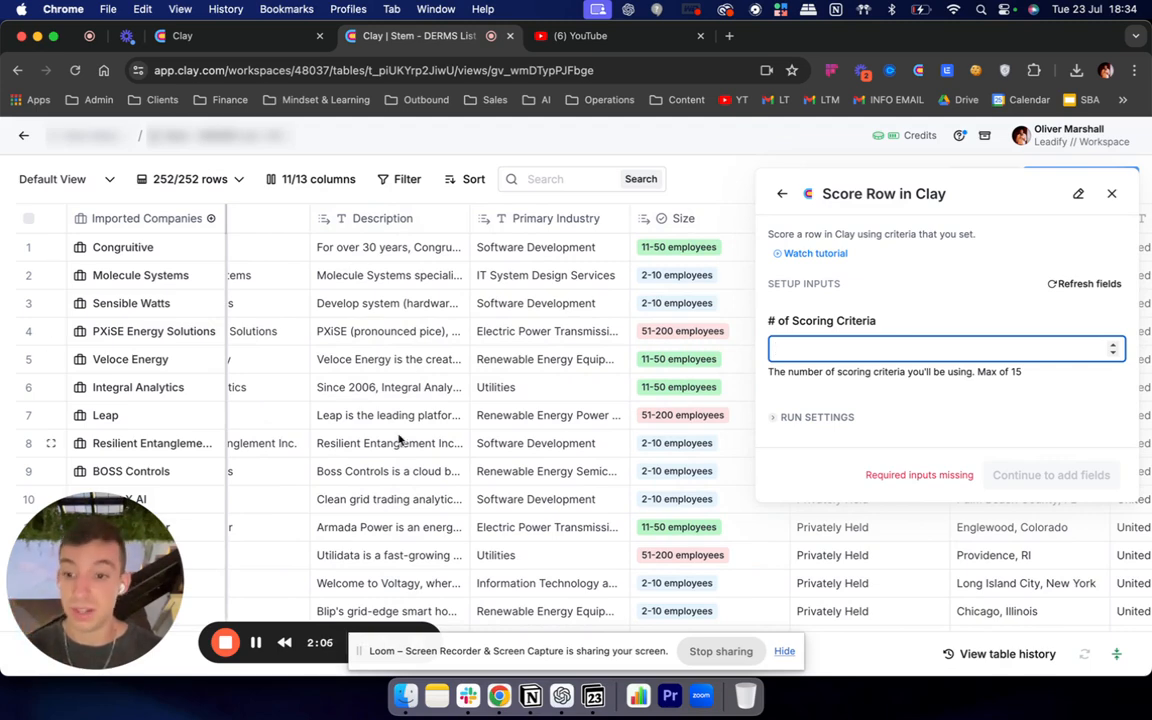
scroll(398, 438, "right", 3)
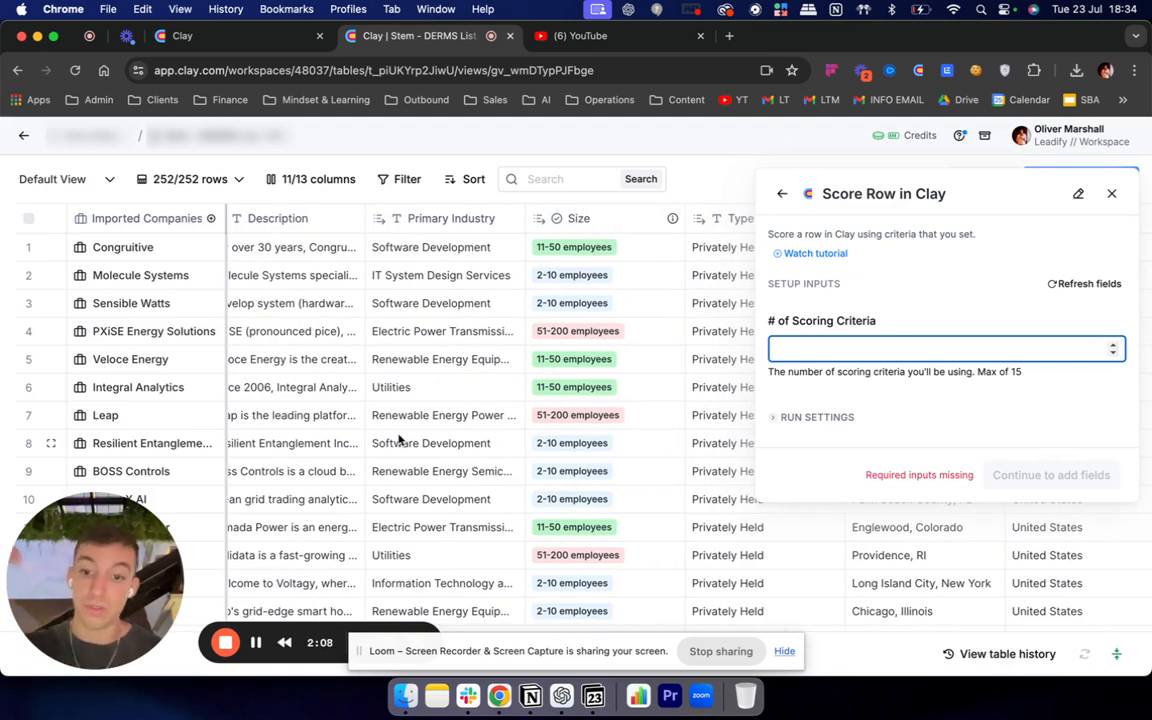
scroll(398, 438, "right", 5)
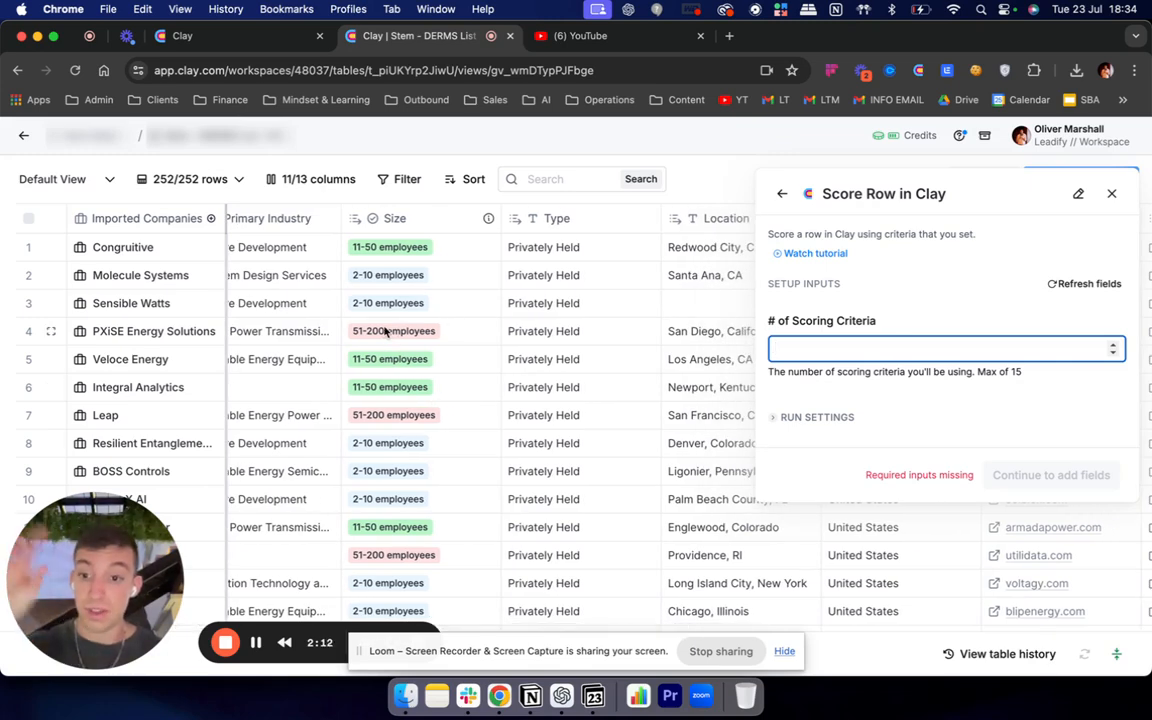
scroll(384, 331, "right", 3)
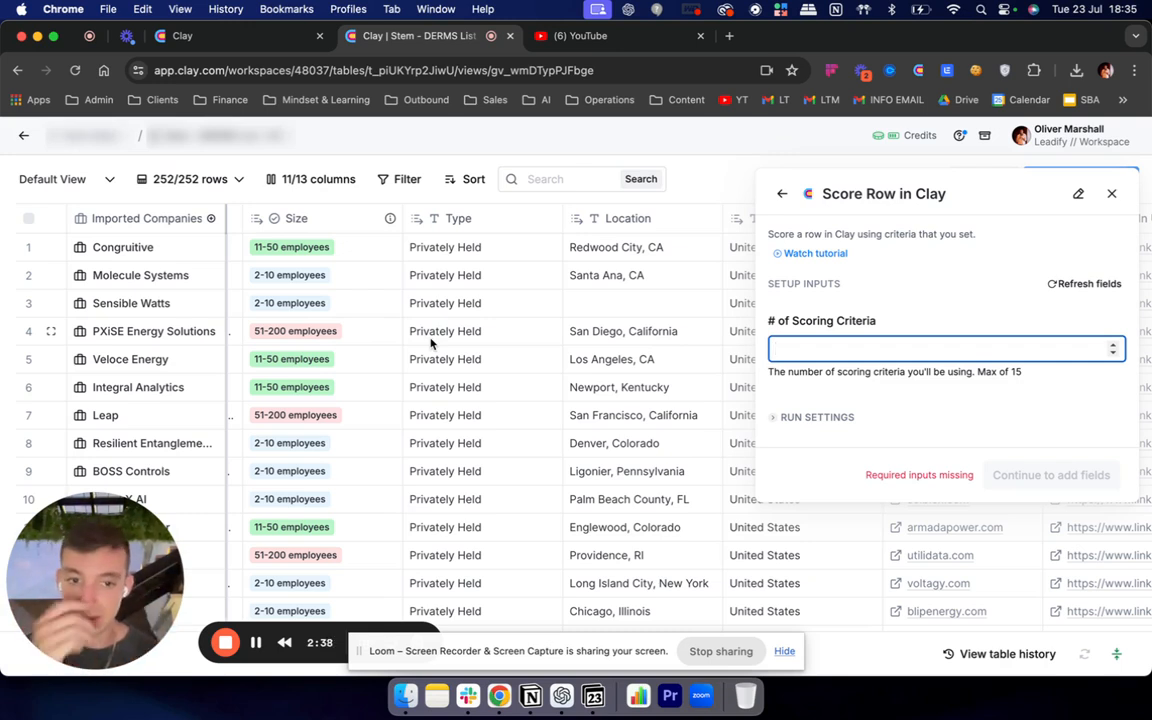
type("1")
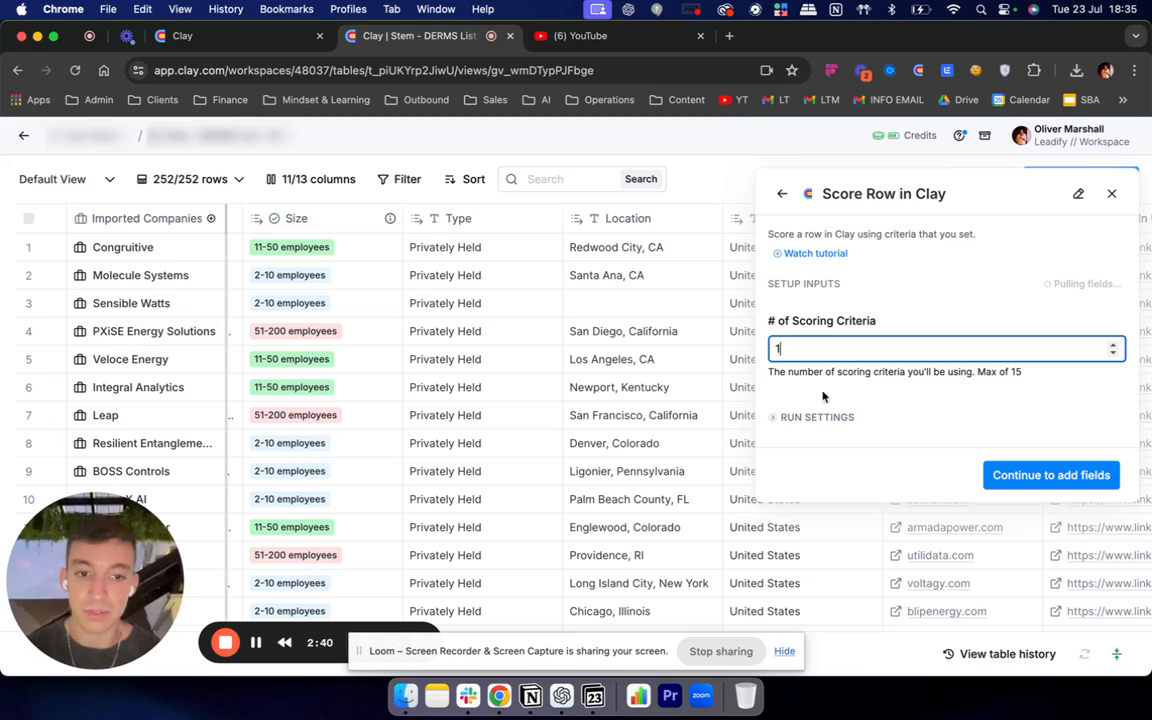
For Scoring Criteria 1, score the Description column with the comparison type Contains (Text)
scroll(896, 374, "down", 3)
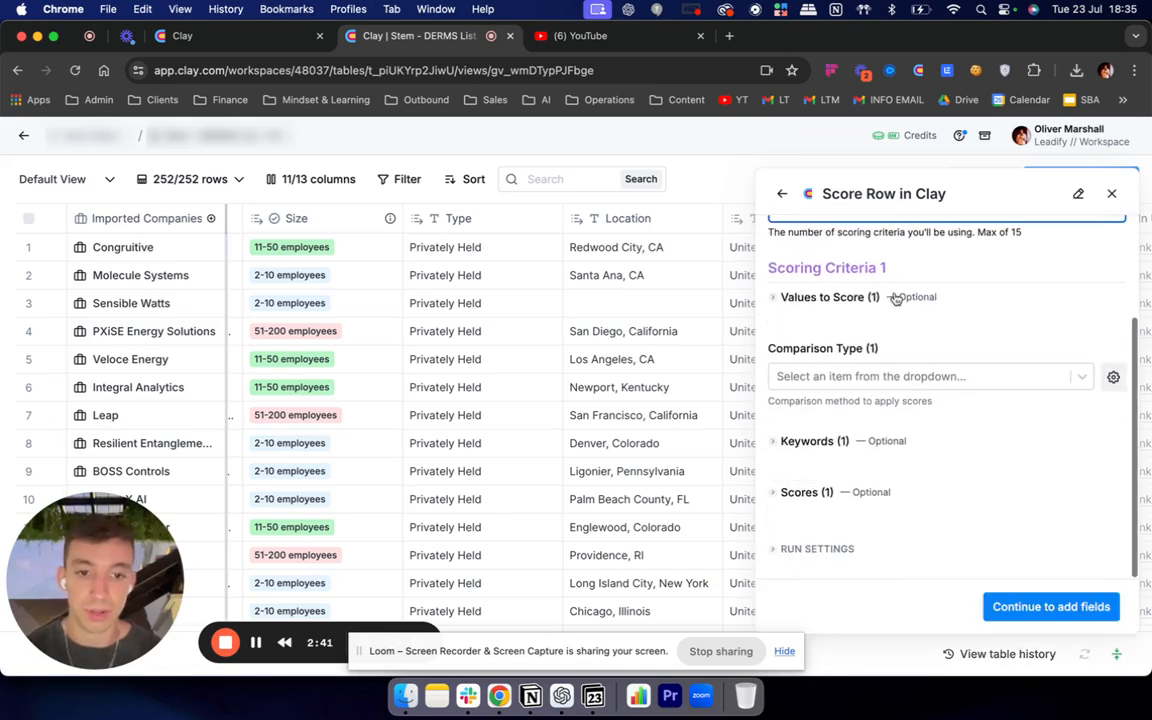
left_click(805, 297)
left_click(819, 327)
type("/")
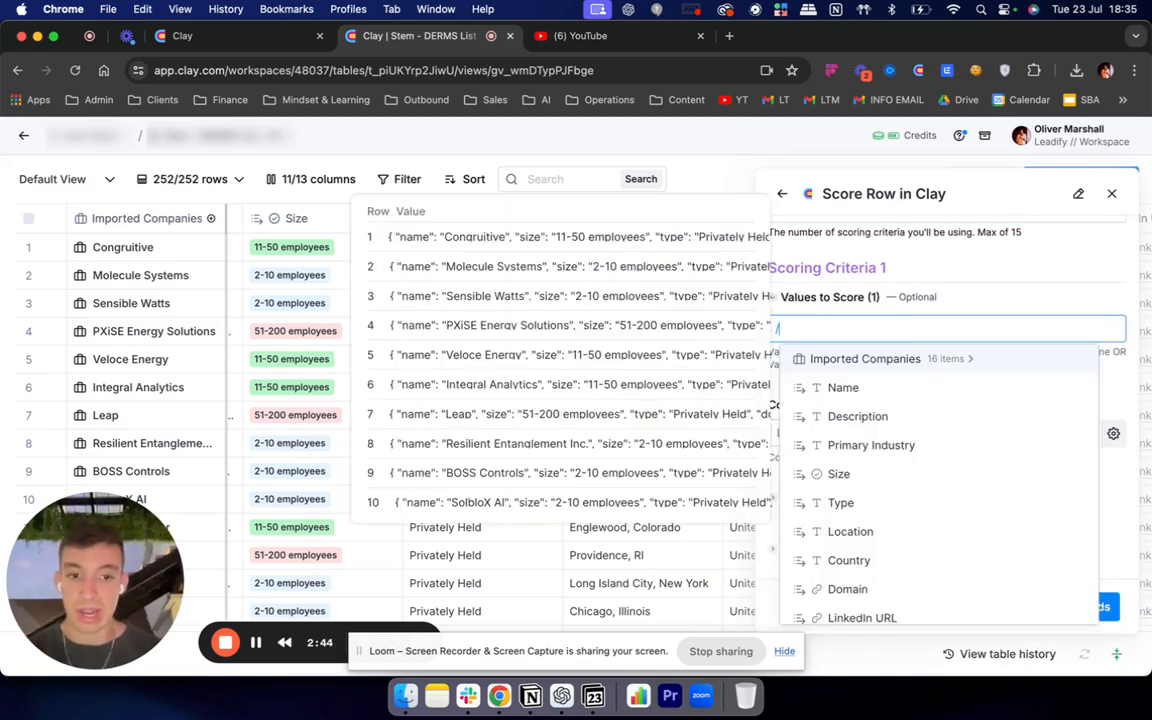
left_click(899, 418)
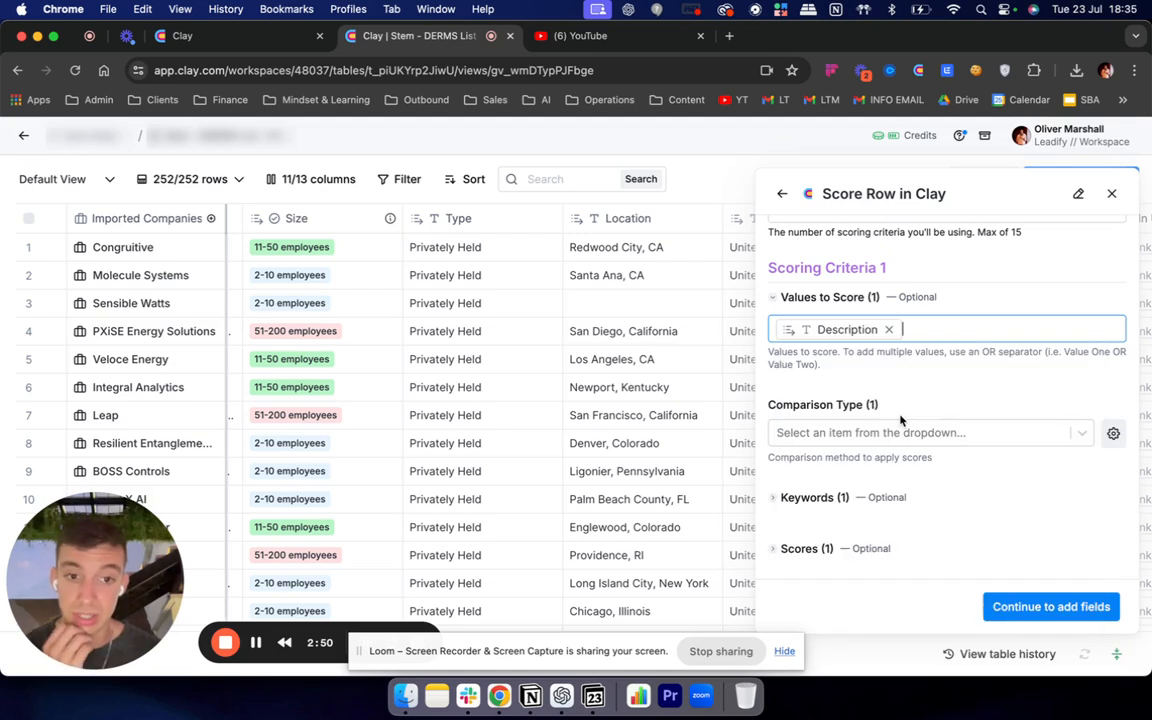
left_click(819, 437)
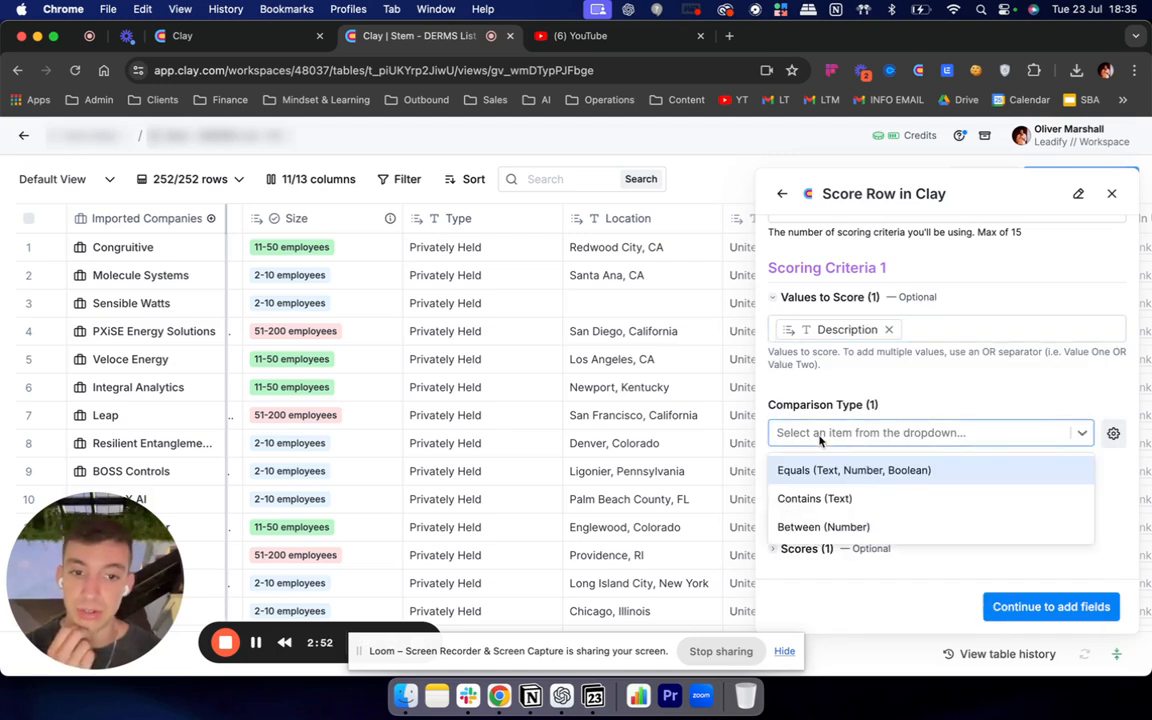
left_click(870, 498)
Add DERMS as the first keyword of Scoring Criteria 1
left_click(810, 498)
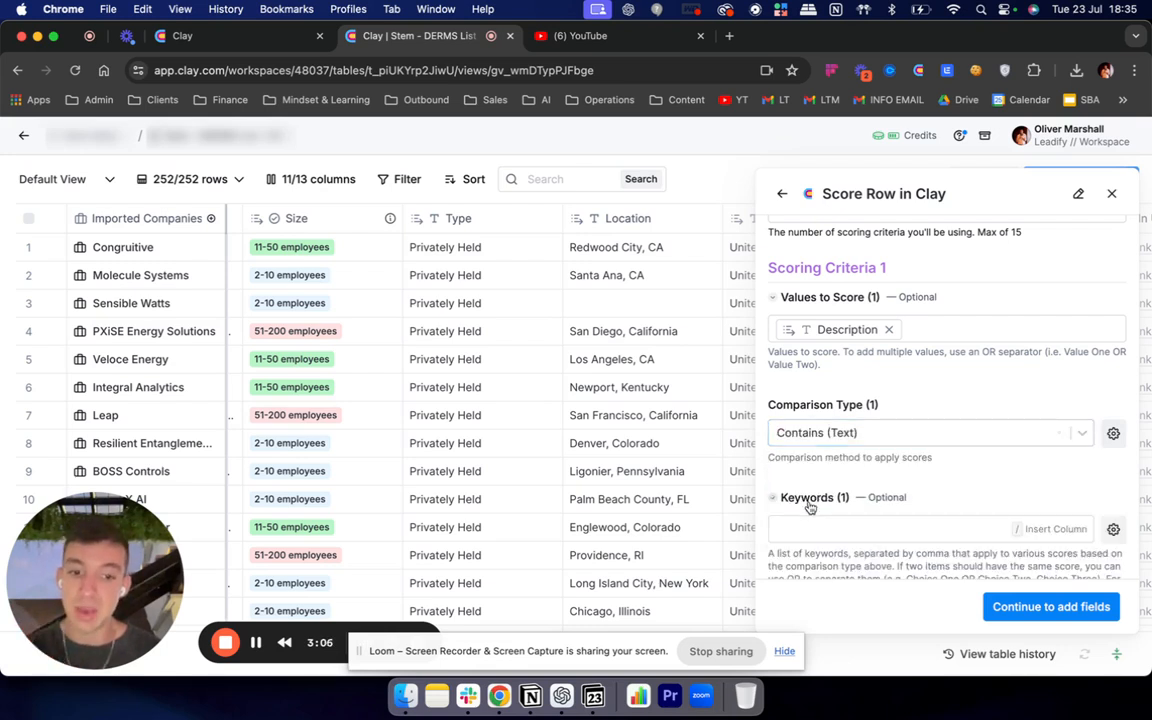
scroll(818, 444, "down", 2)
left_click(812, 420)
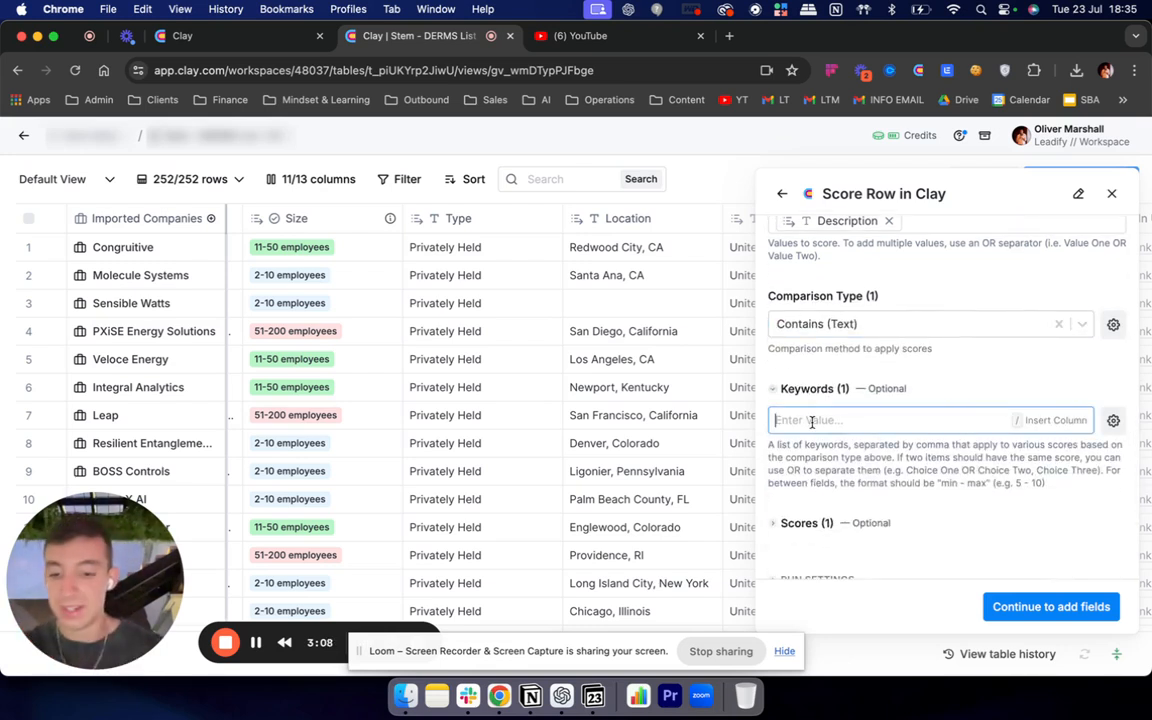
type("DERMS")
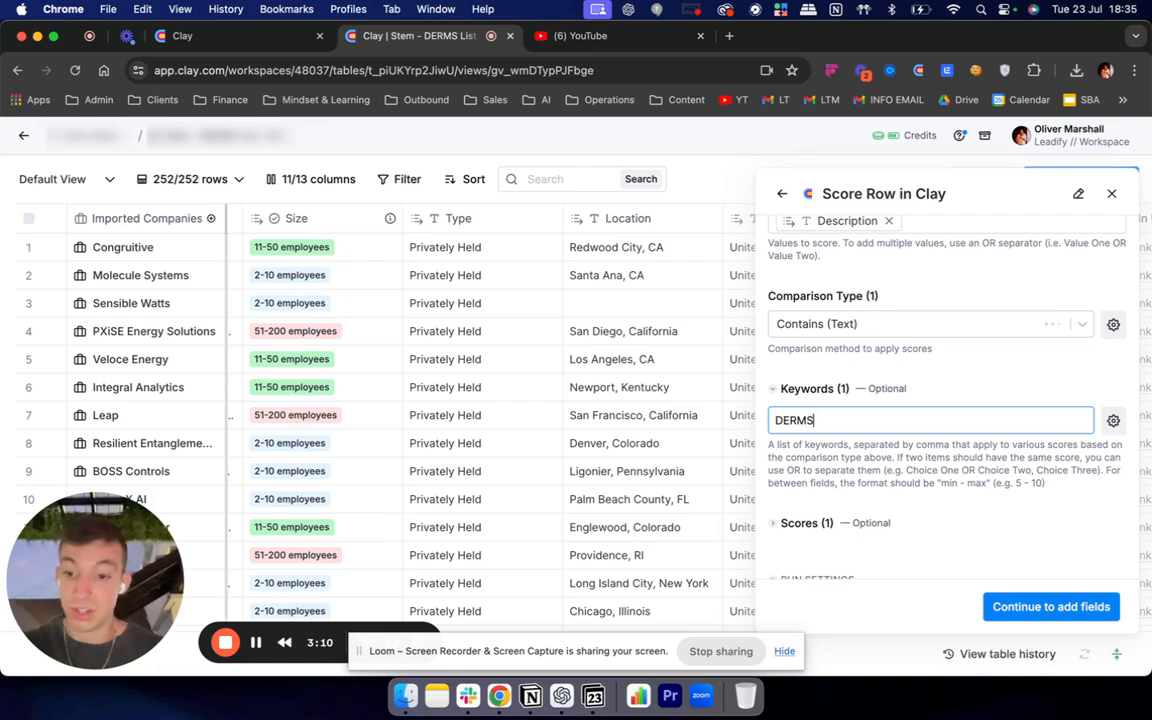
key("Return")
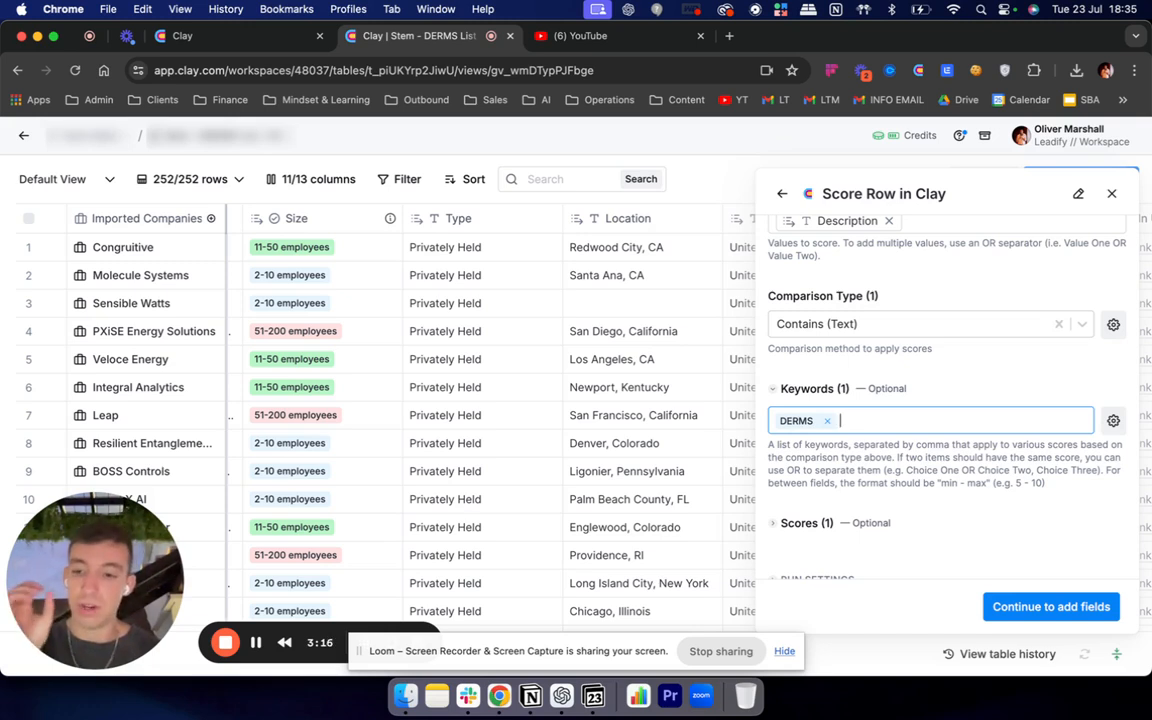
Add Software as the second keyword of Scoring Criteria 1
type("S")
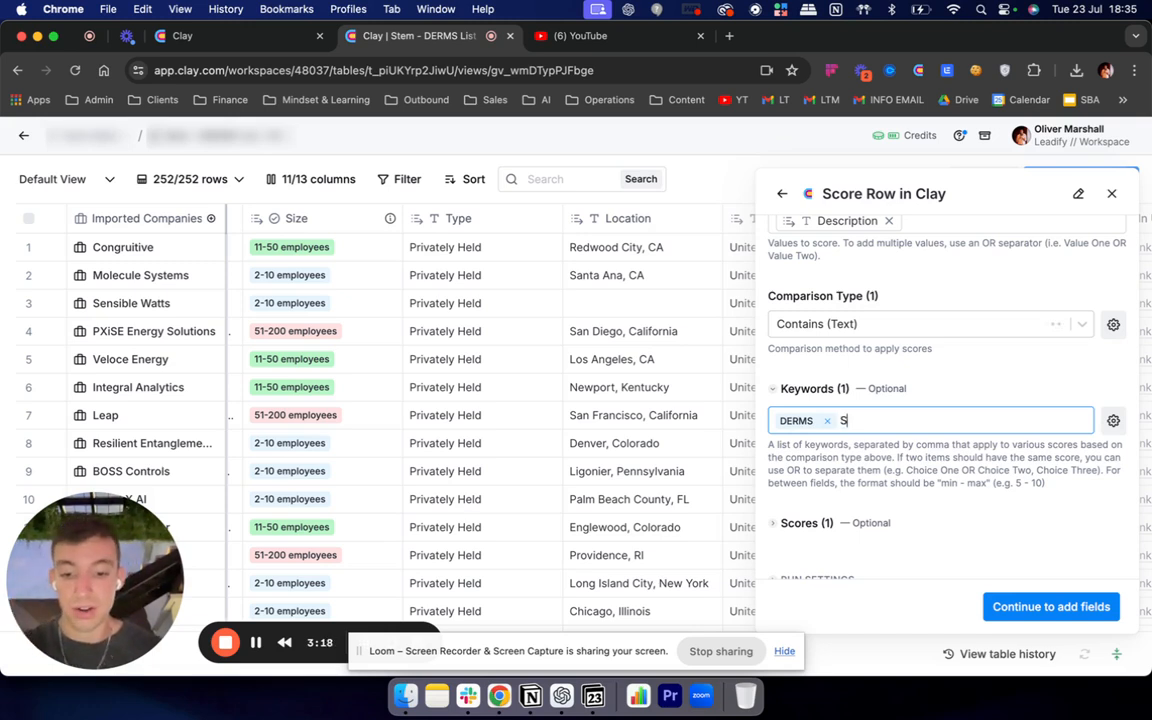
type("oftwa")
key("BackSpace")
key("BackSpace")
key("BackSpace")
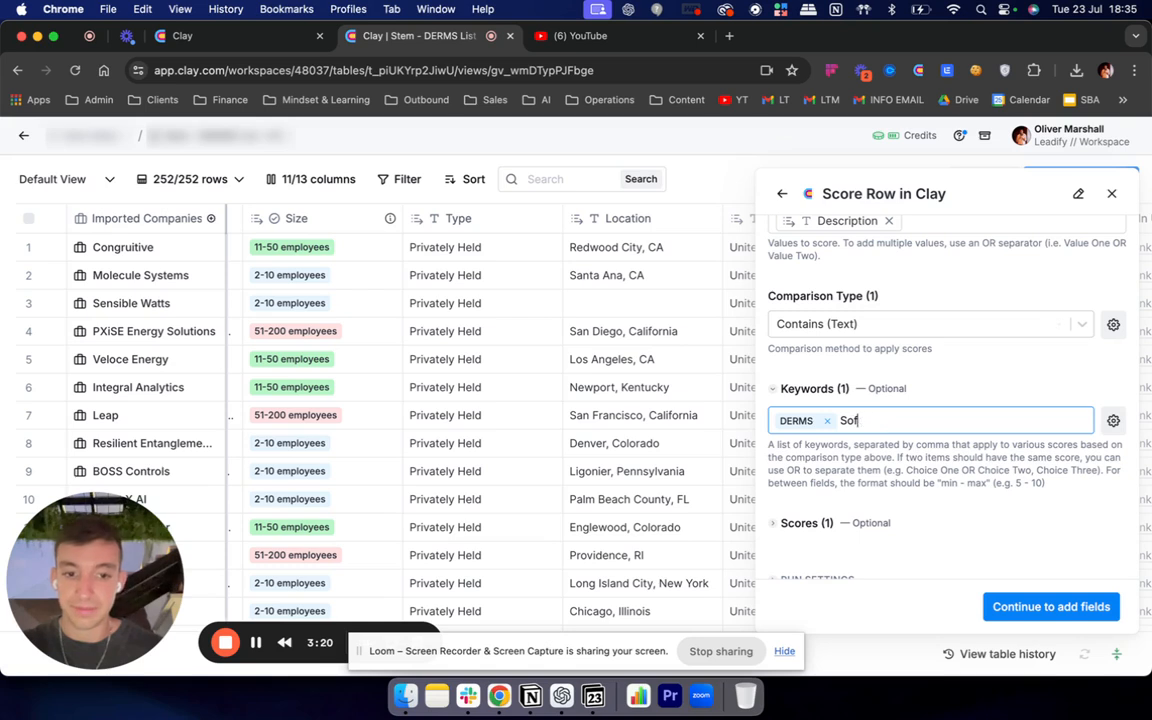
type("ware")
key("BackSpace")
key("BackSpace")
key("BackSpace")
key("BackSpace")
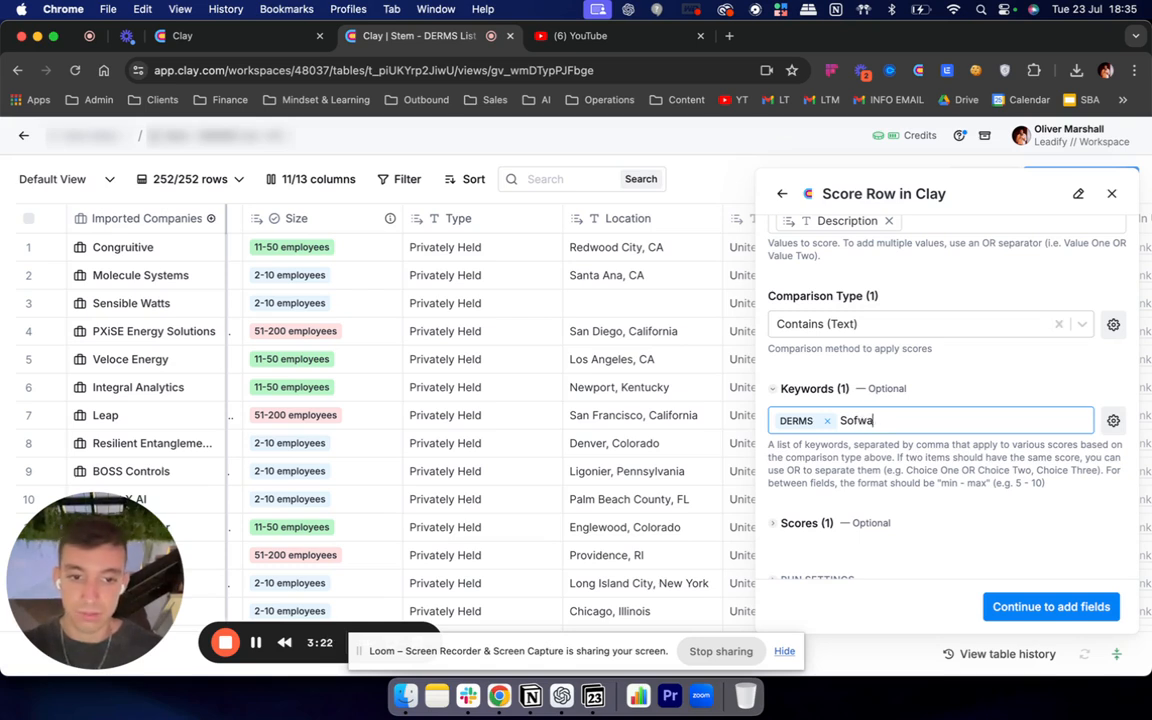
type("tware")
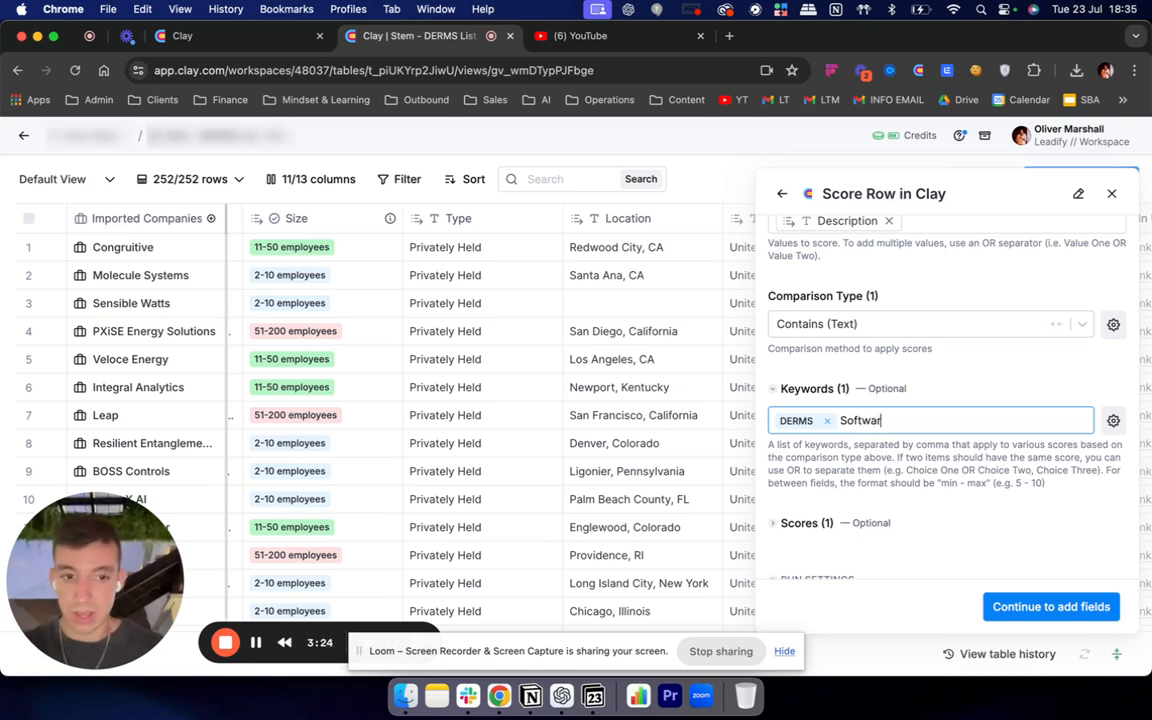
key("Return")
Add SaaS and Platform to the keyword list of Scoring Criteria 1
type("S")
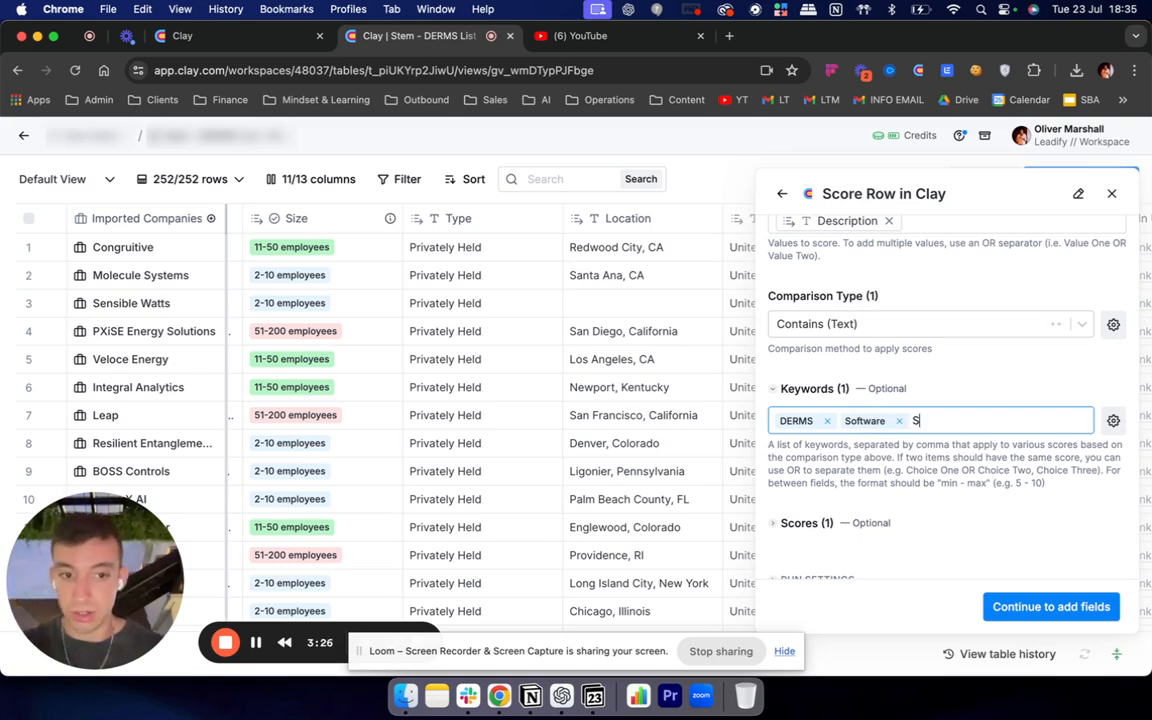
type("aaS")
key("Return")
type("Platform")
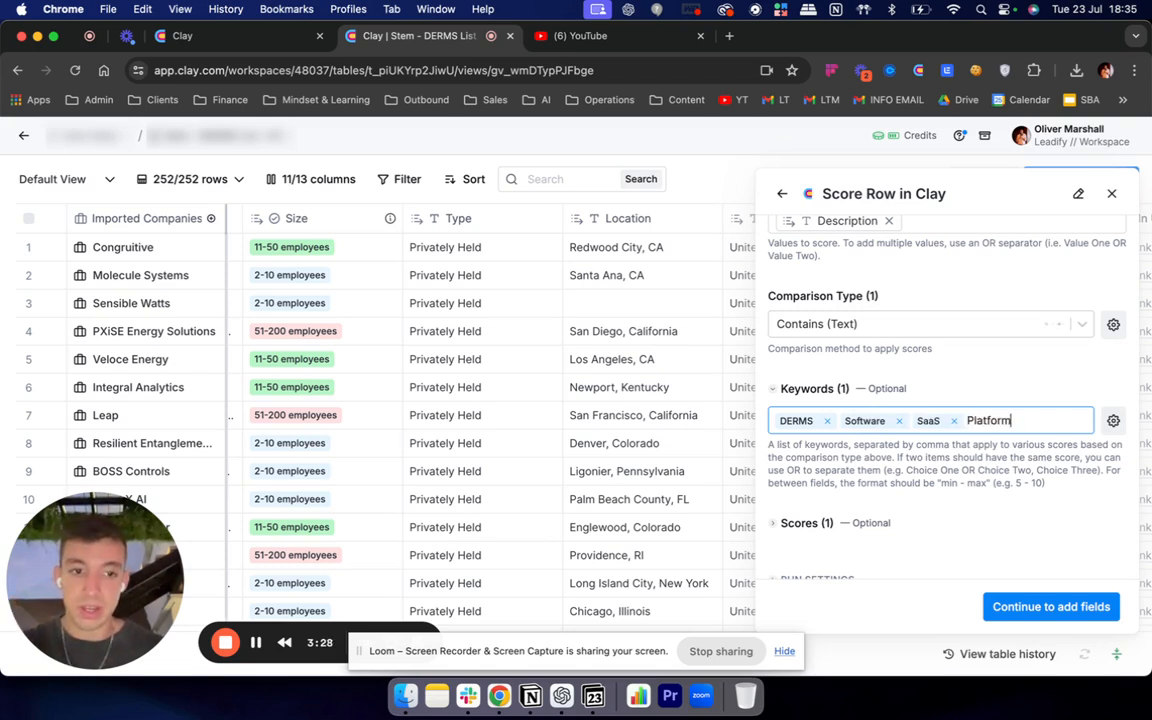
key("Return")
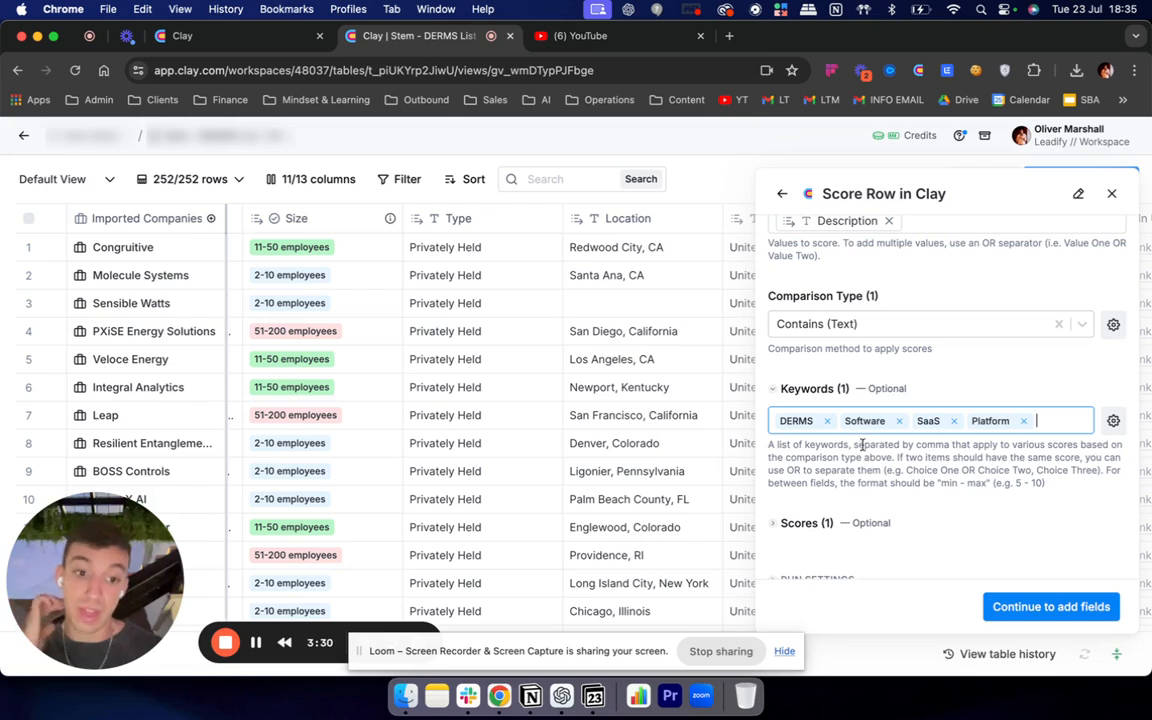
Assign a score of 10 to each of the four keywords in Scoring Criteria 1
scroll(850, 450, "up", 2)
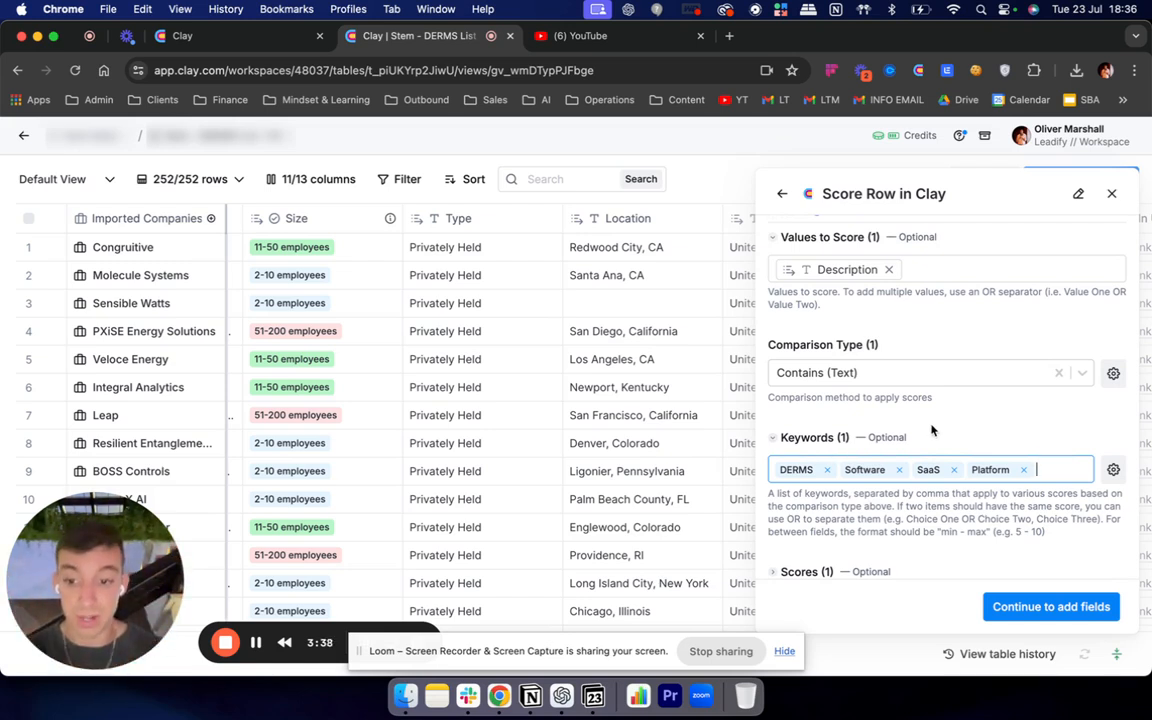
scroll(880, 470, "down", 2)
left_click(828, 507)
scroll(823, 505, "down", 2)
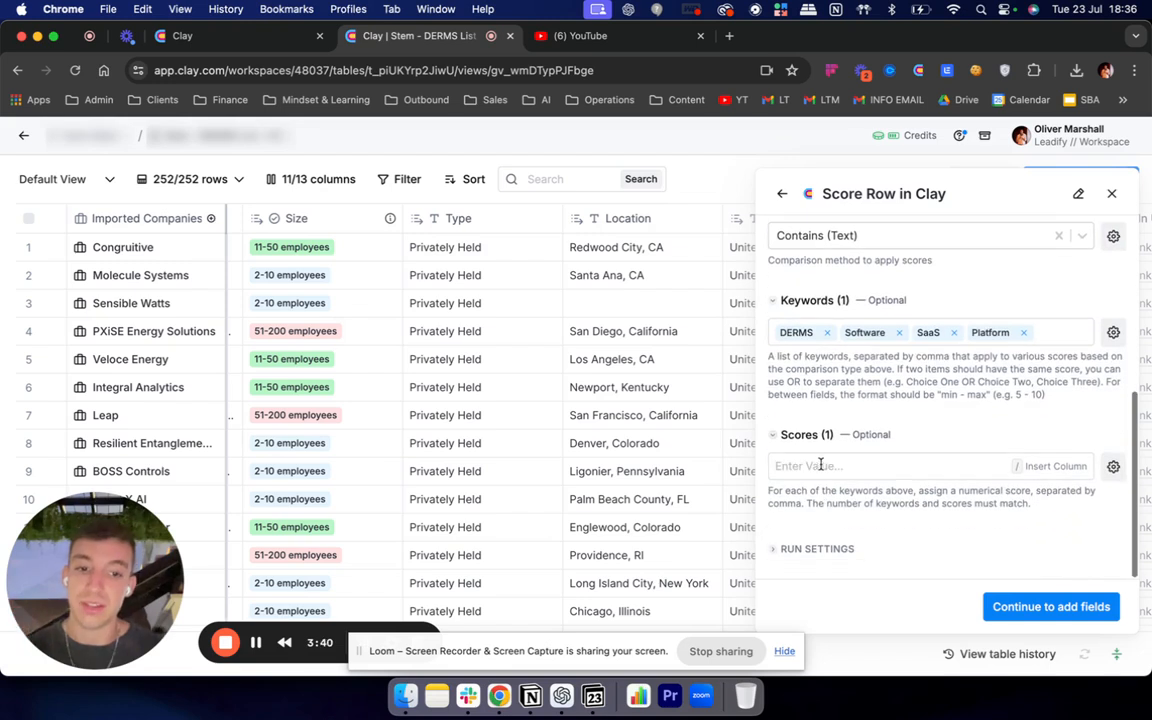
left_click(818, 458)
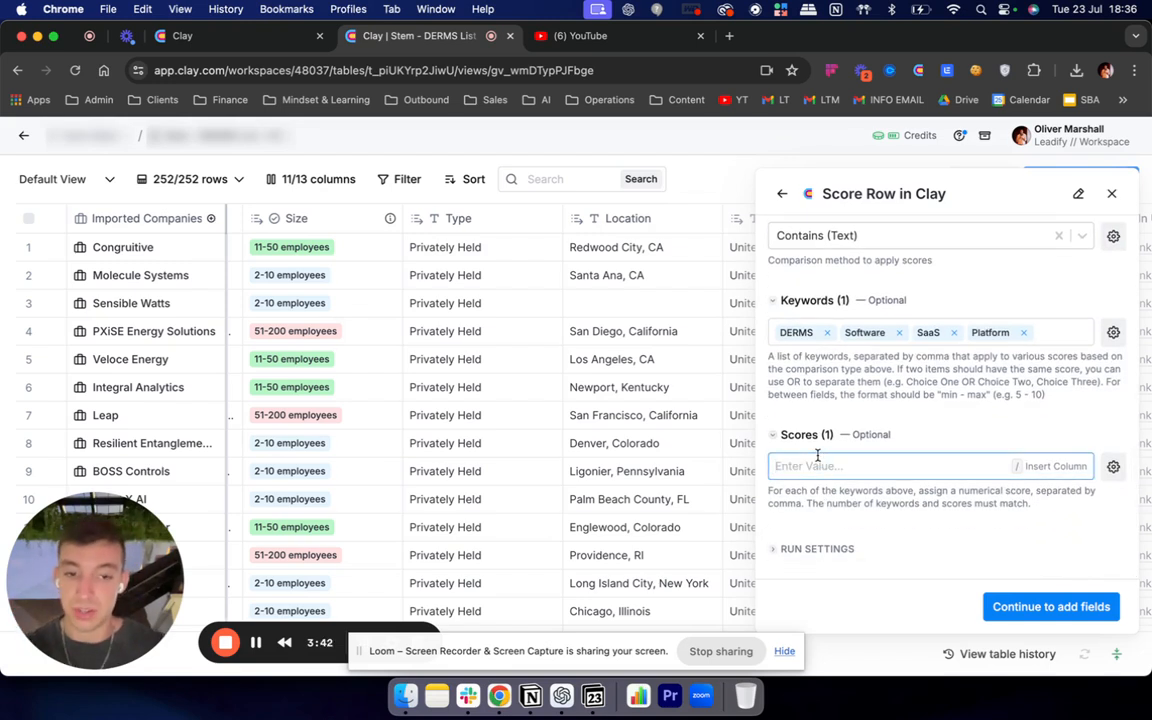
type("10")
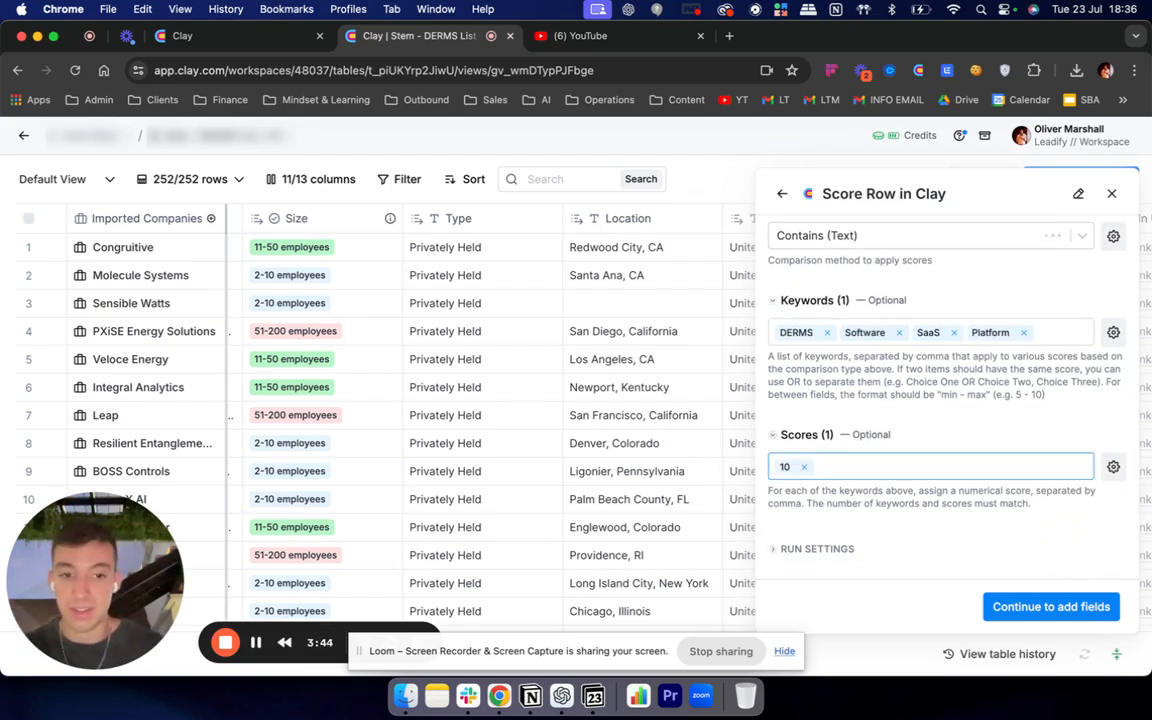
type(",10")
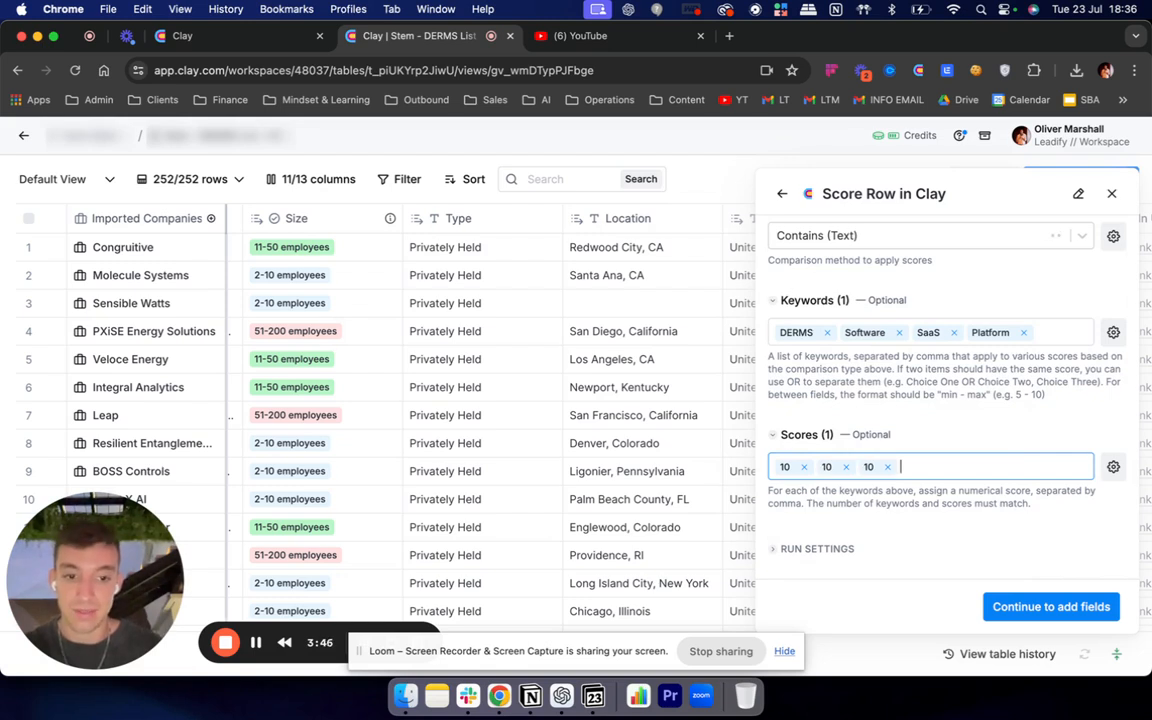
type(",10,10,")
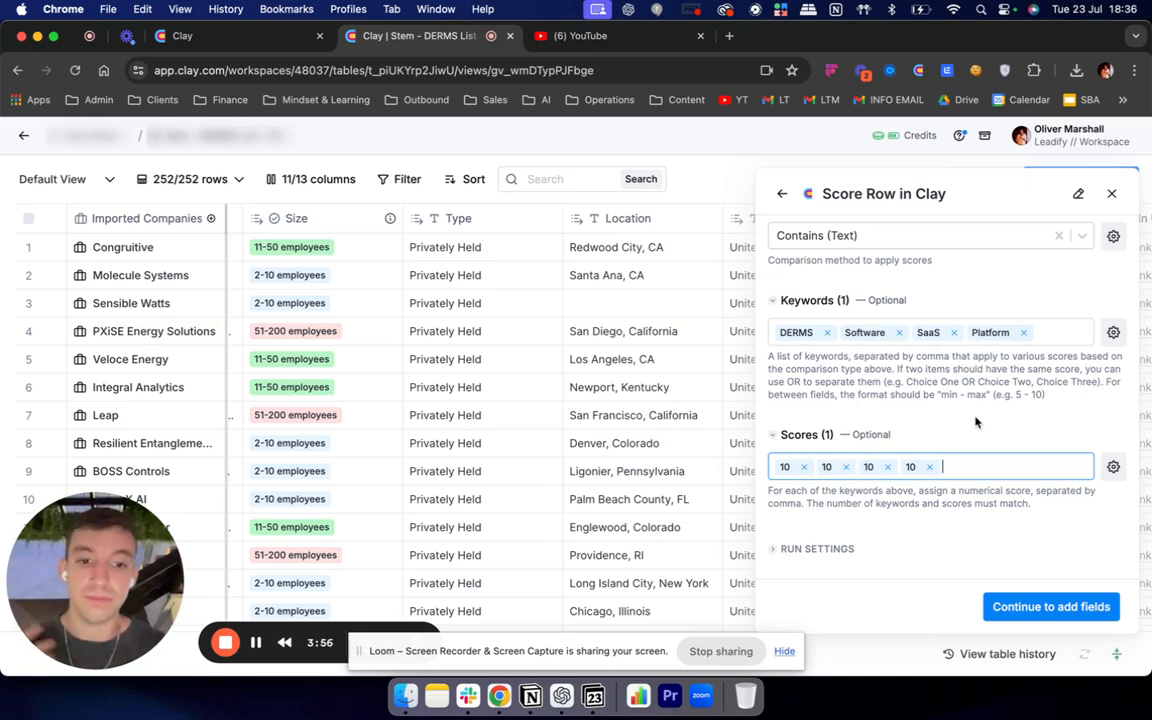
Add Score as a table column, then save the enrichment and run it on the first ten rows
left_click(826, 550)
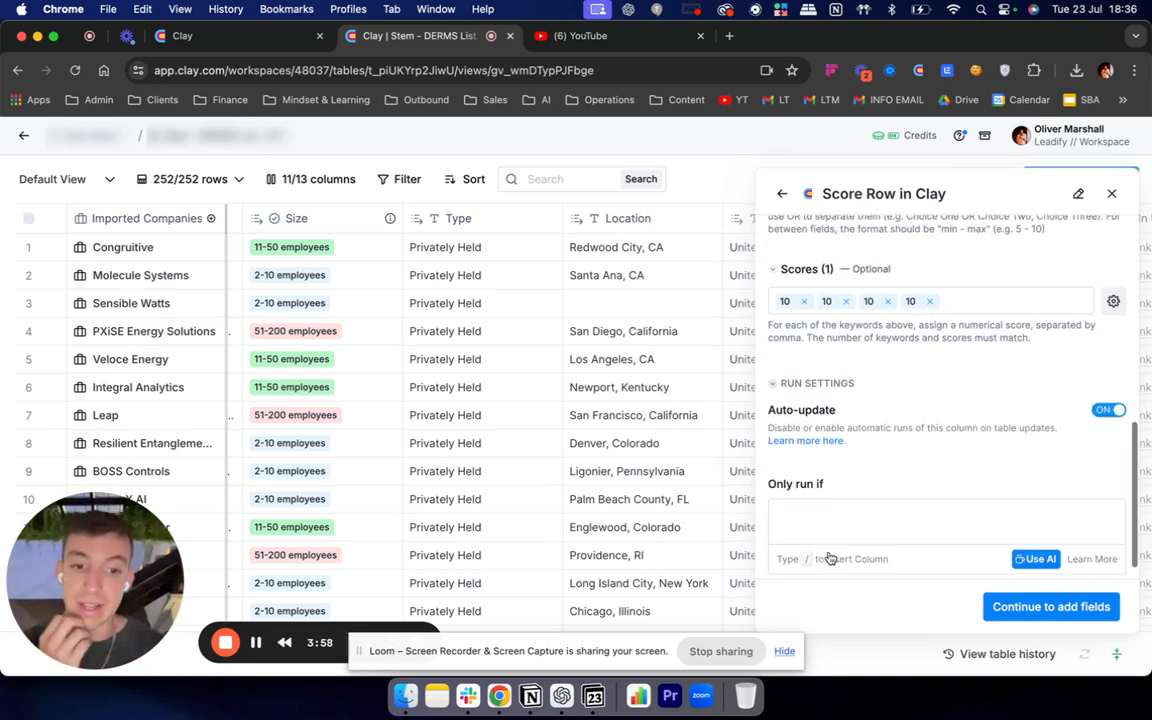
left_click(806, 364)
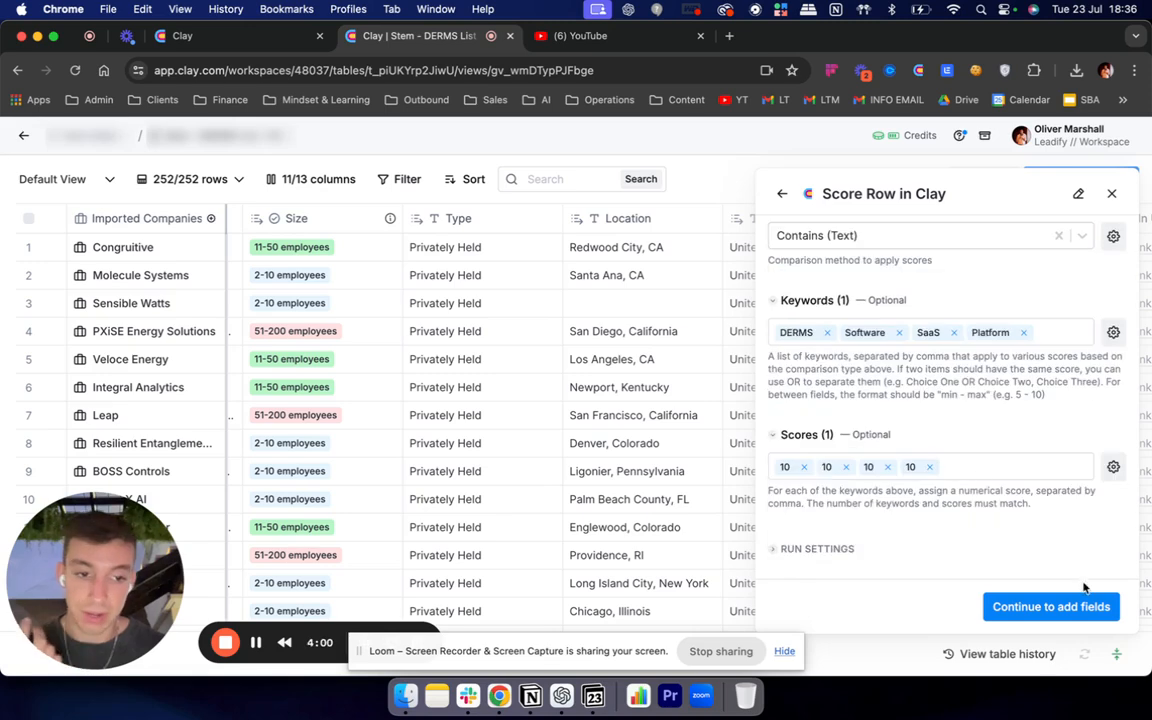
scroll(1003, 489, "up", 5)
left_click(1078, 607)
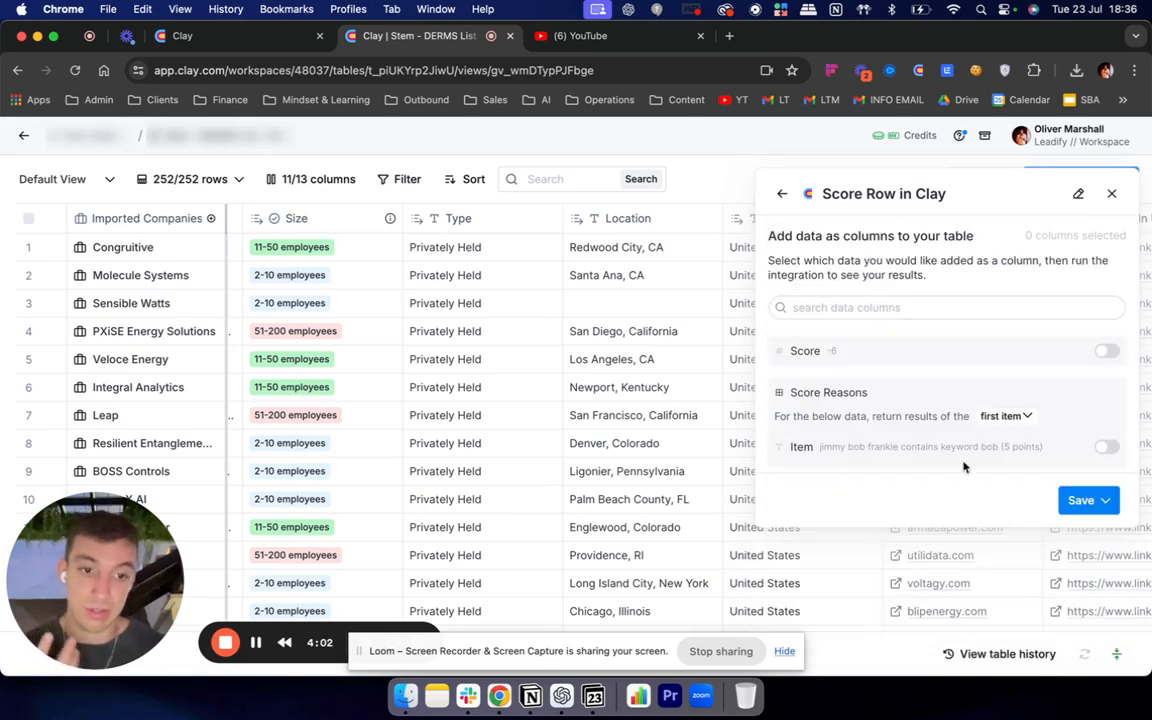
left_click(1106, 351)
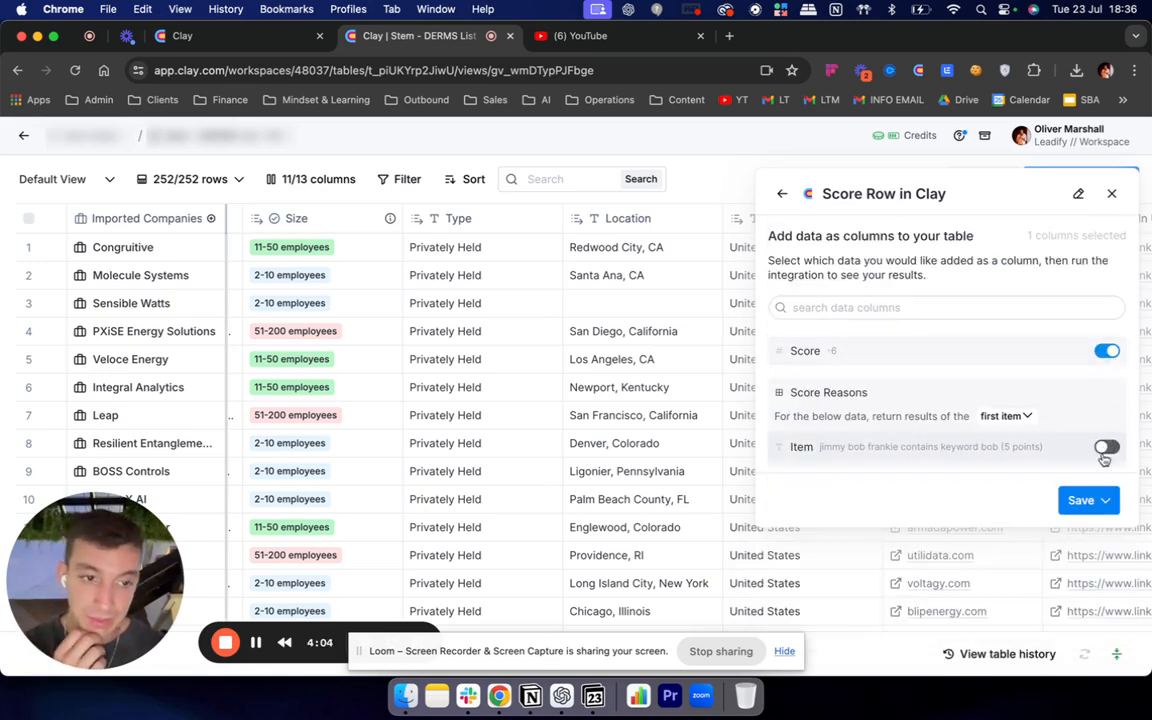
left_click(1104, 500)
left_click(985, 534)
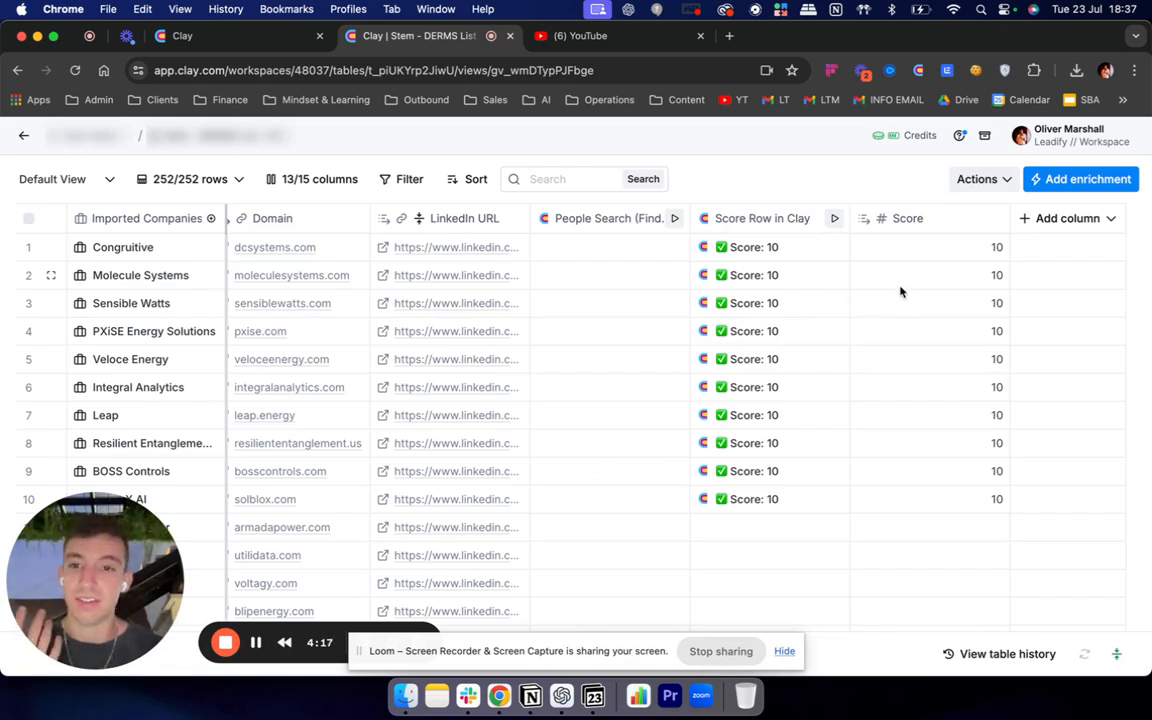
Reopen the Score Row in Clay column's settings and set the number of scoring criteria to 2
left_click(745, 222)
left_click(790, 214)
scroll(933, 414, "down", 5)
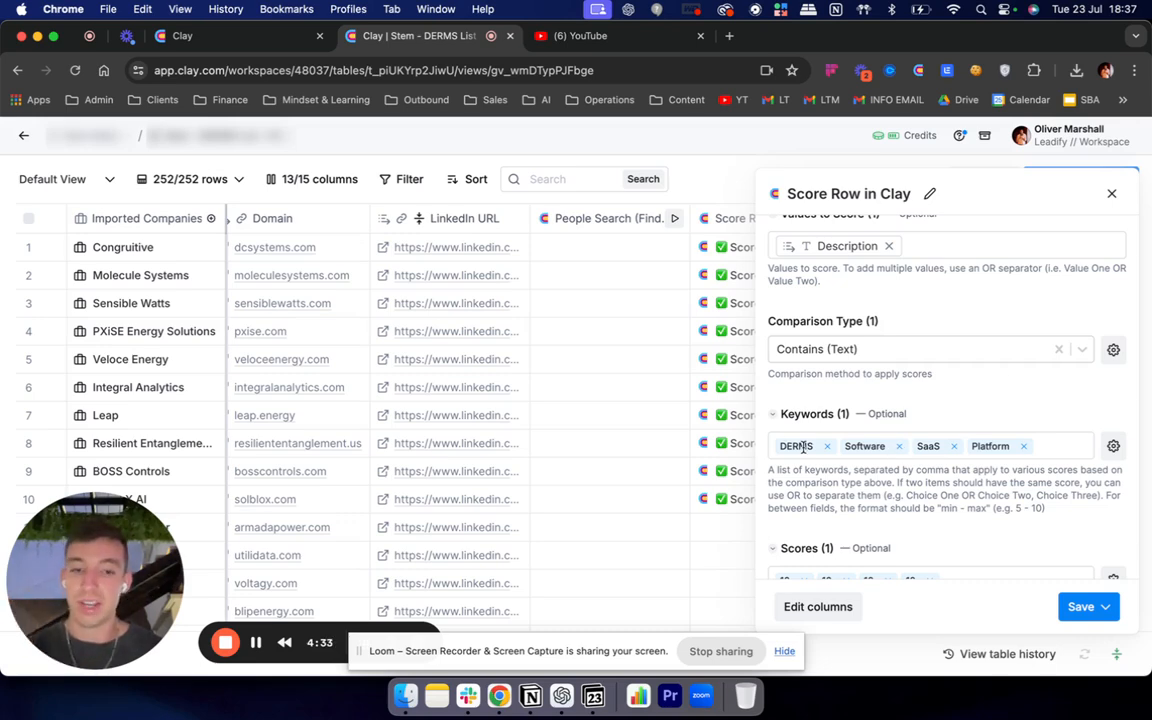
scroll(475, 395, "left", 15)
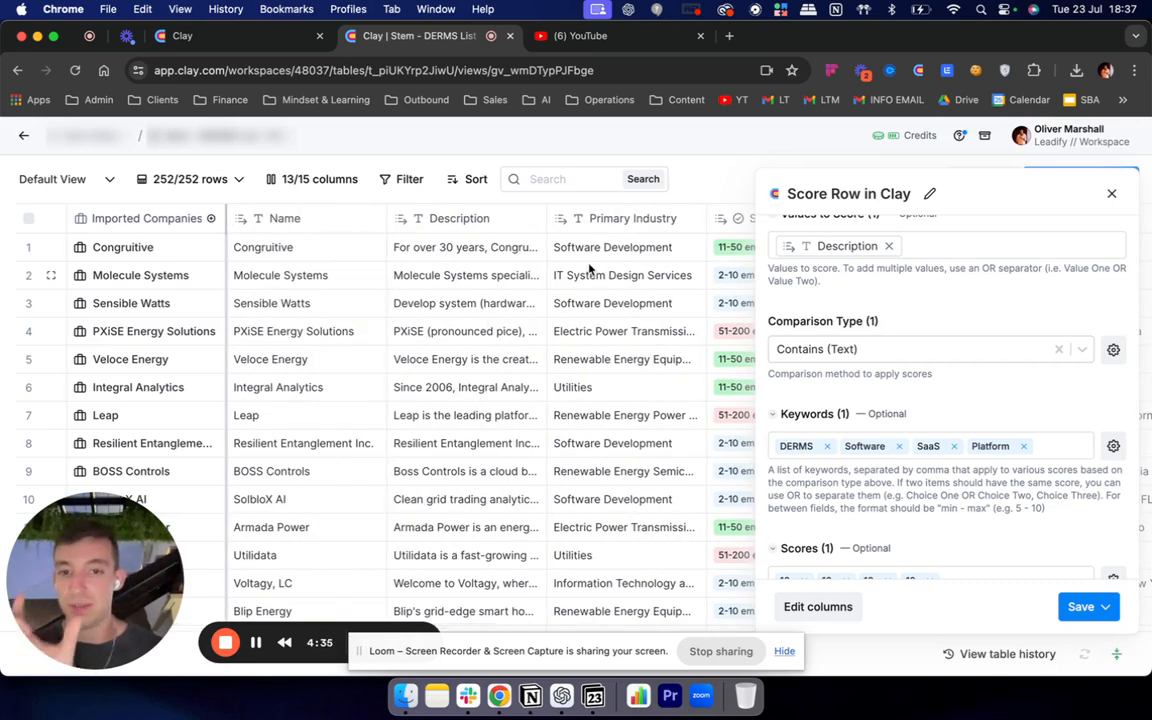
scroll(592, 266, "right", 5)
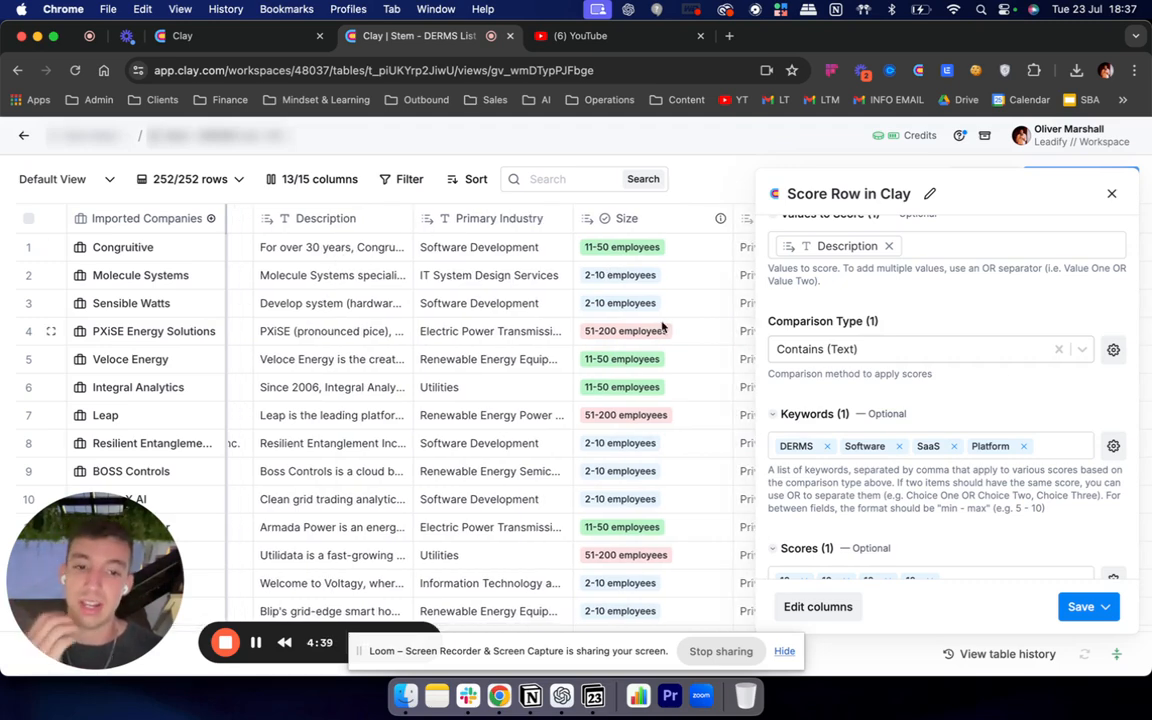
scroll(462, 408, "right", 2)
scroll(455, 409, "left", 5)
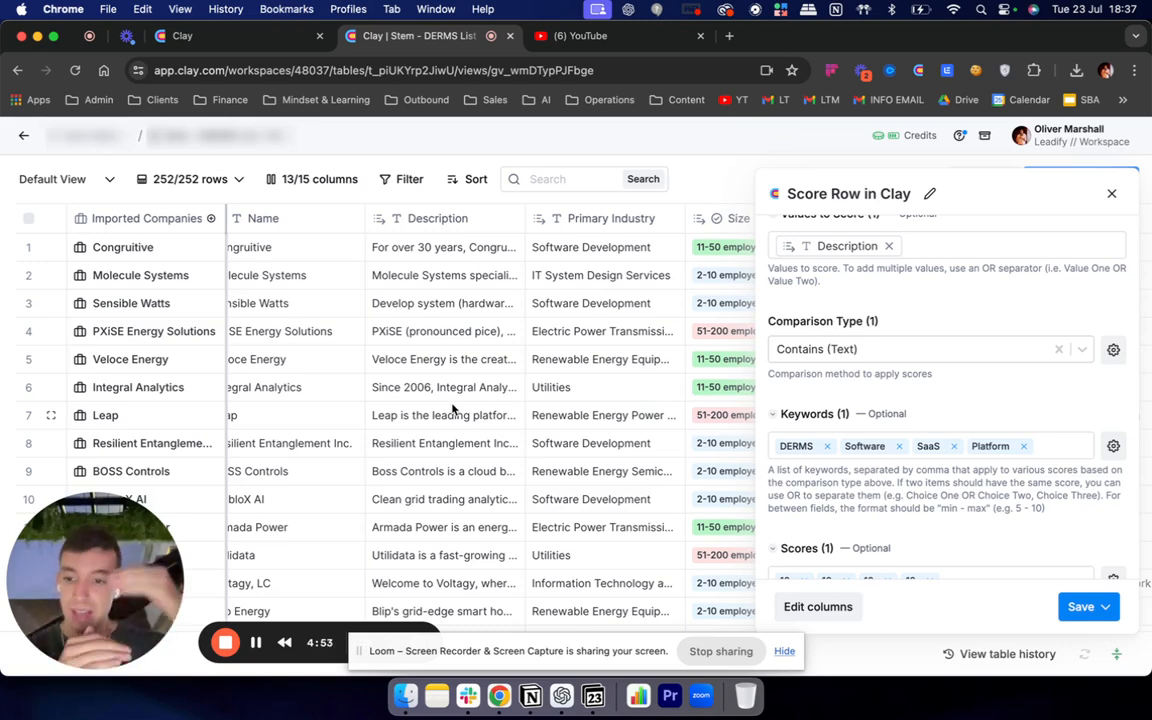
scroll(830, 260, "up", 4)
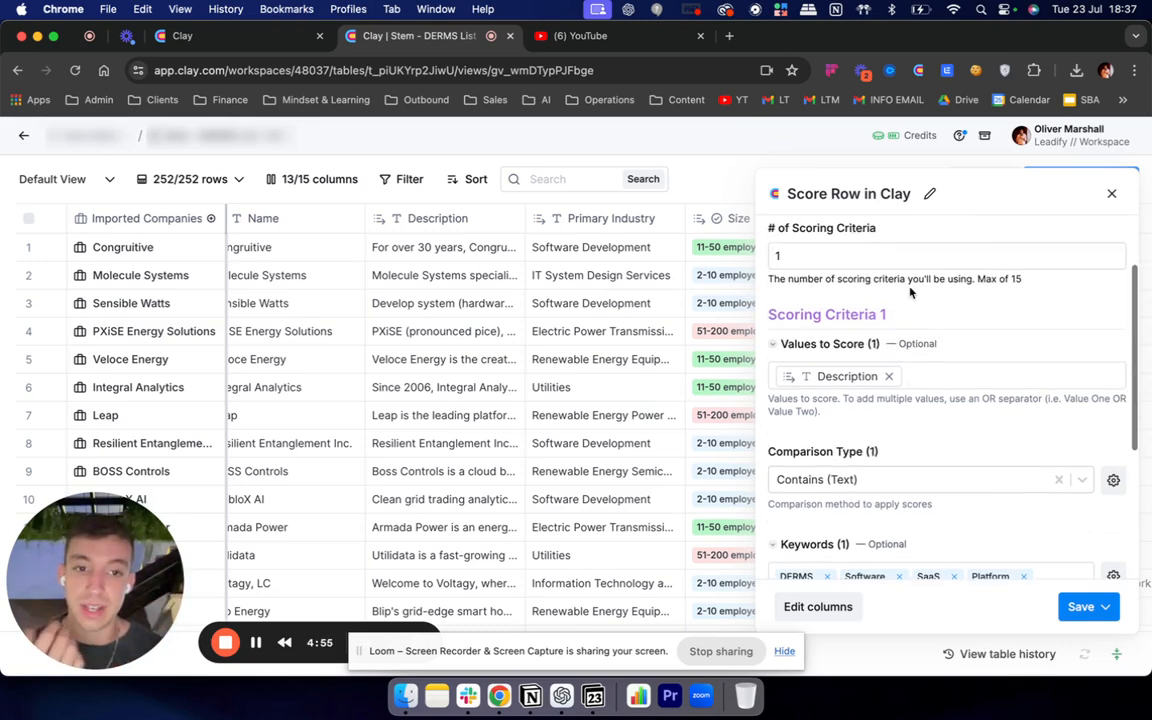
left_click(795, 327)
key("BackSpace")
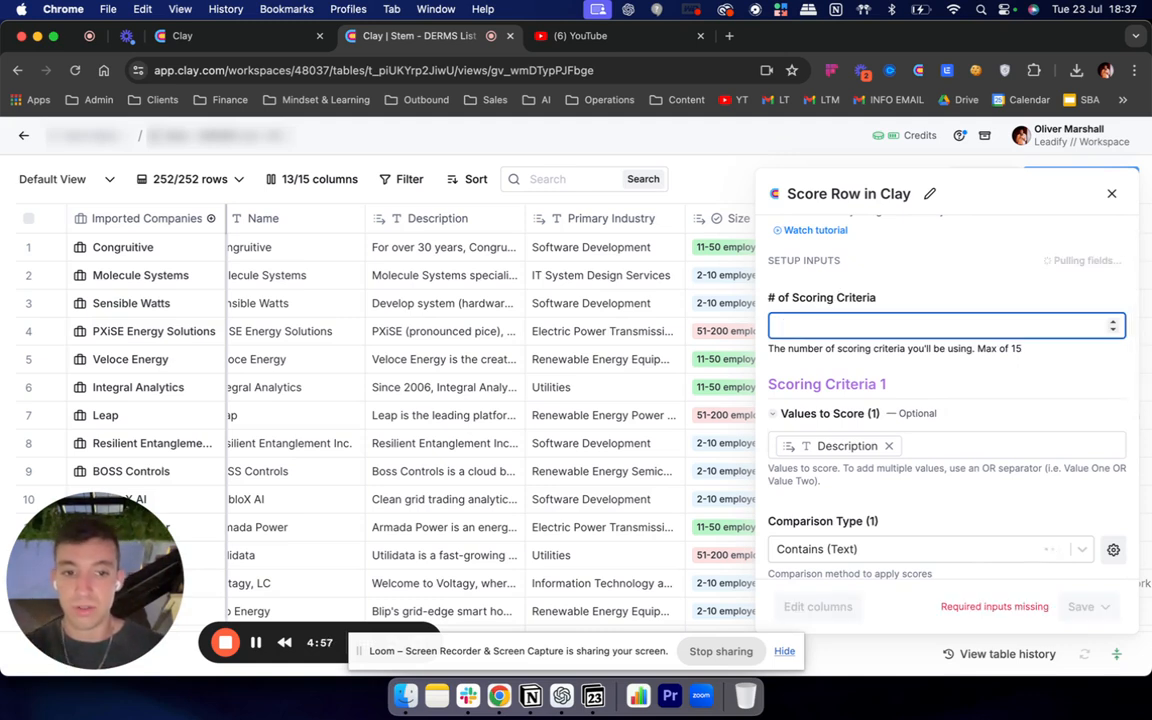
type("2")
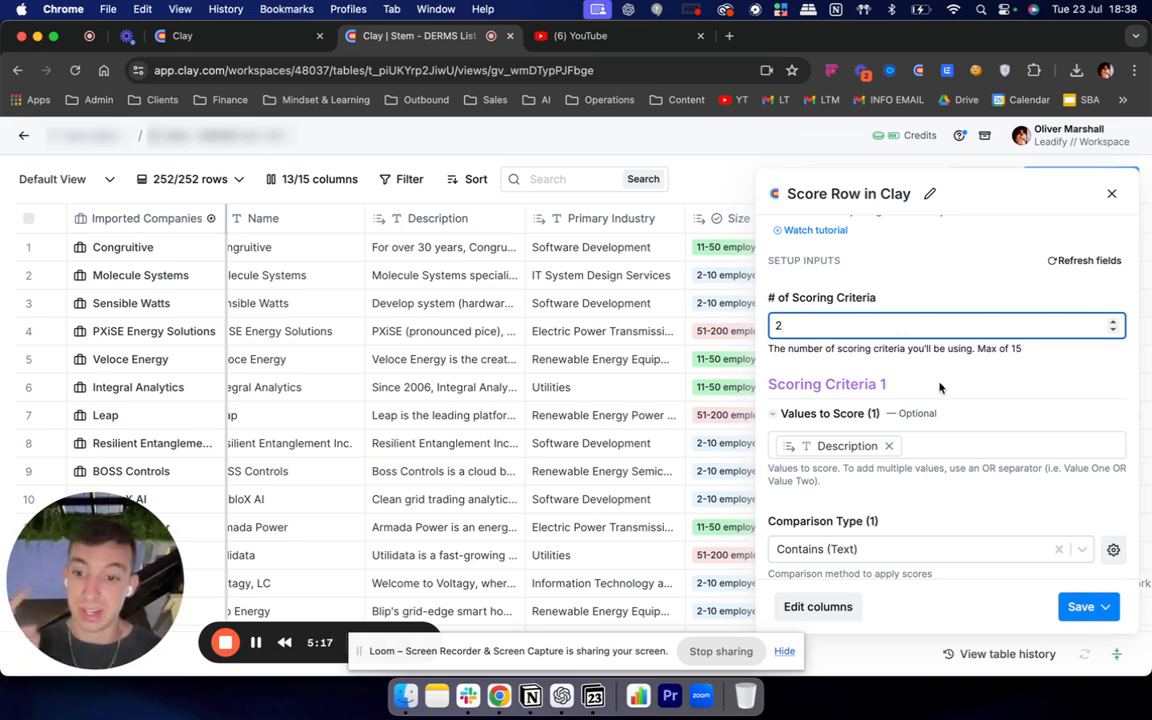
Use the Size column as the value to score in Scoring Criteria 2
scroll(940, 387, "down", 10)
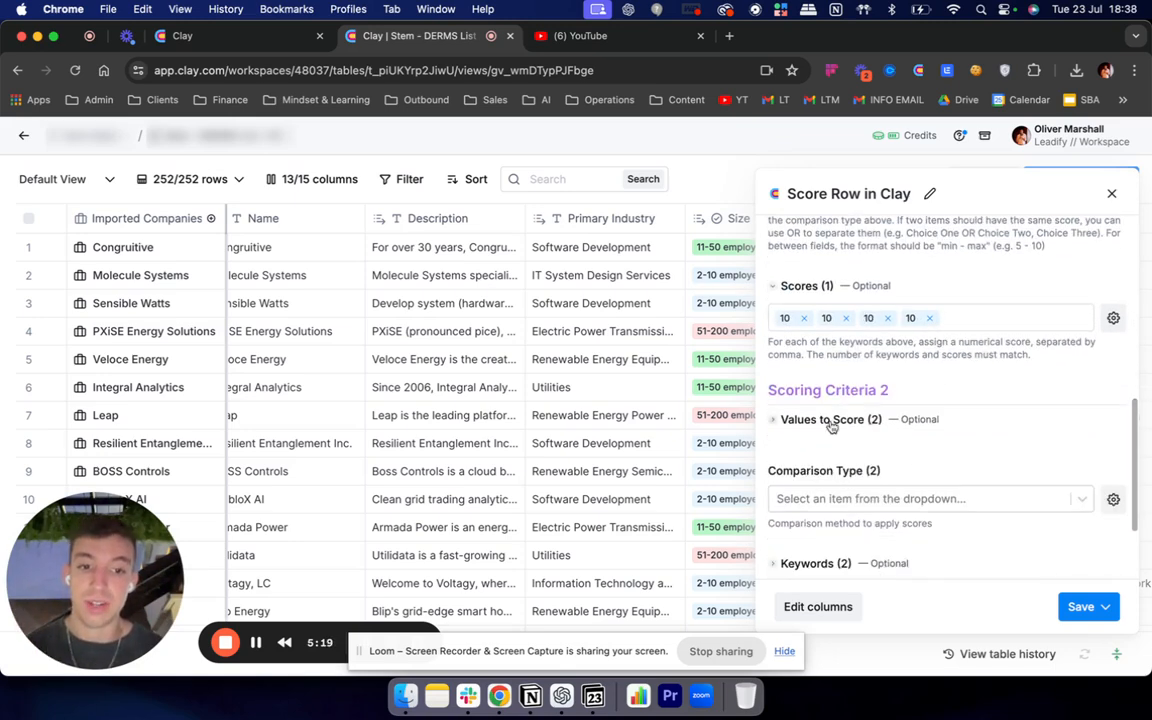
left_click(831, 420)
left_click(818, 451)
type("/")
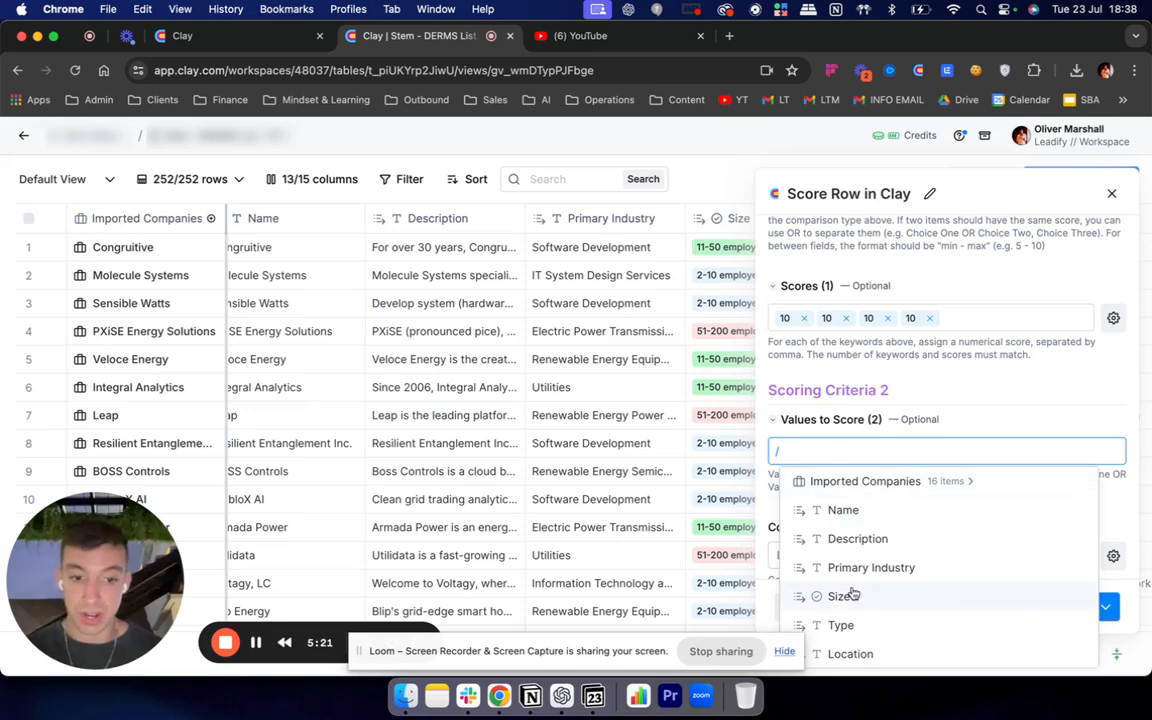
scroll(853, 594, "down", 1)
scroll(877, 543, "up", 1)
scroll(880, 544, "down", 3)
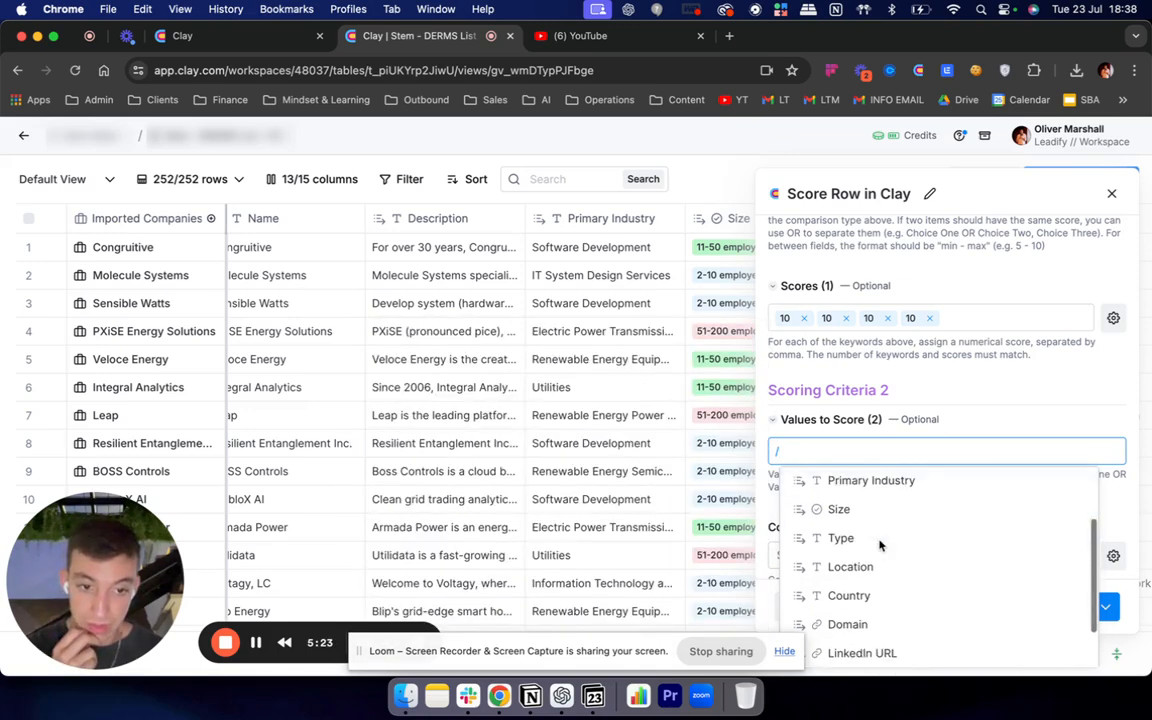
scroll(870, 520, "down", 1)
left_click(857, 490)
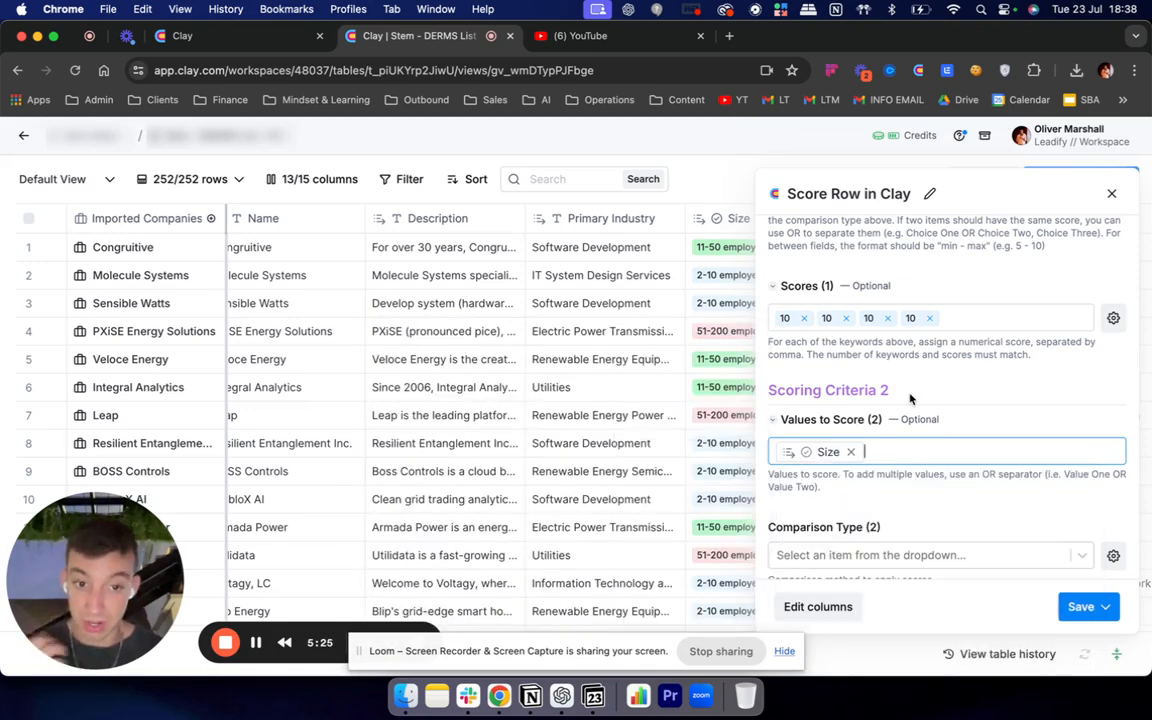
Set the comparison type of Scoring Criteria 2 to Contains (Text)
scroll(910, 391, "down", 2)
left_click(862, 472)
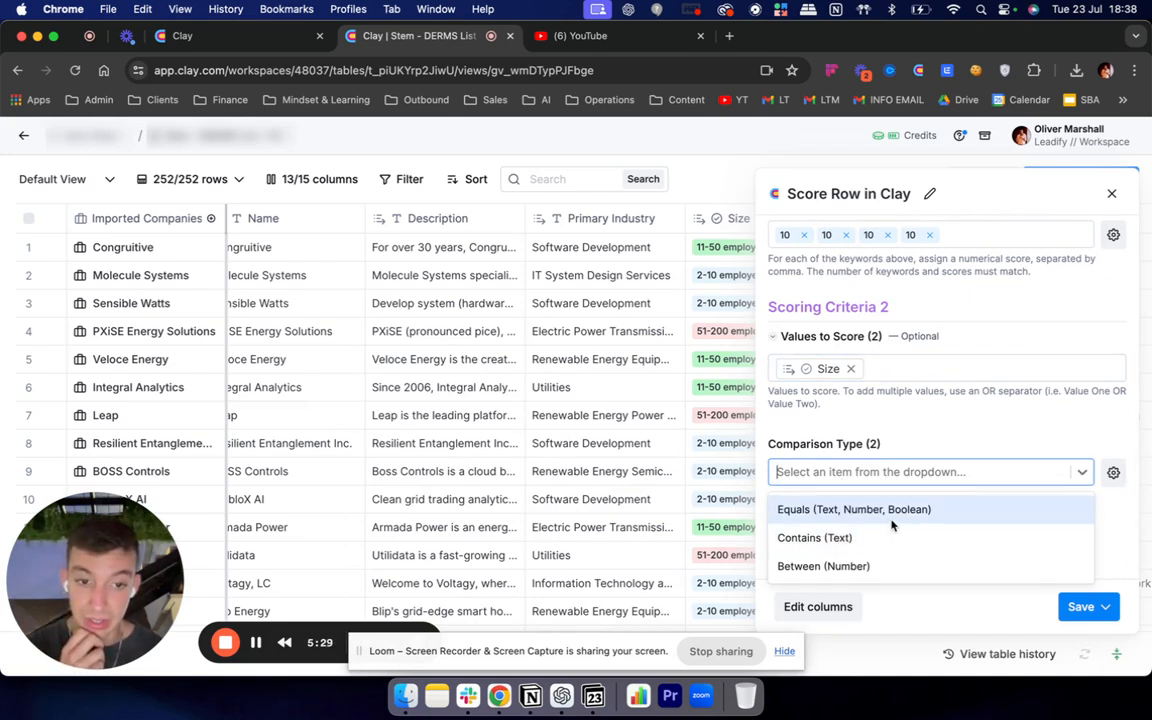
left_click(868, 538)
Add "11-50 employees" as the first keyword of Scoring Criteria 2
scroll(870, 539, "down", 2)
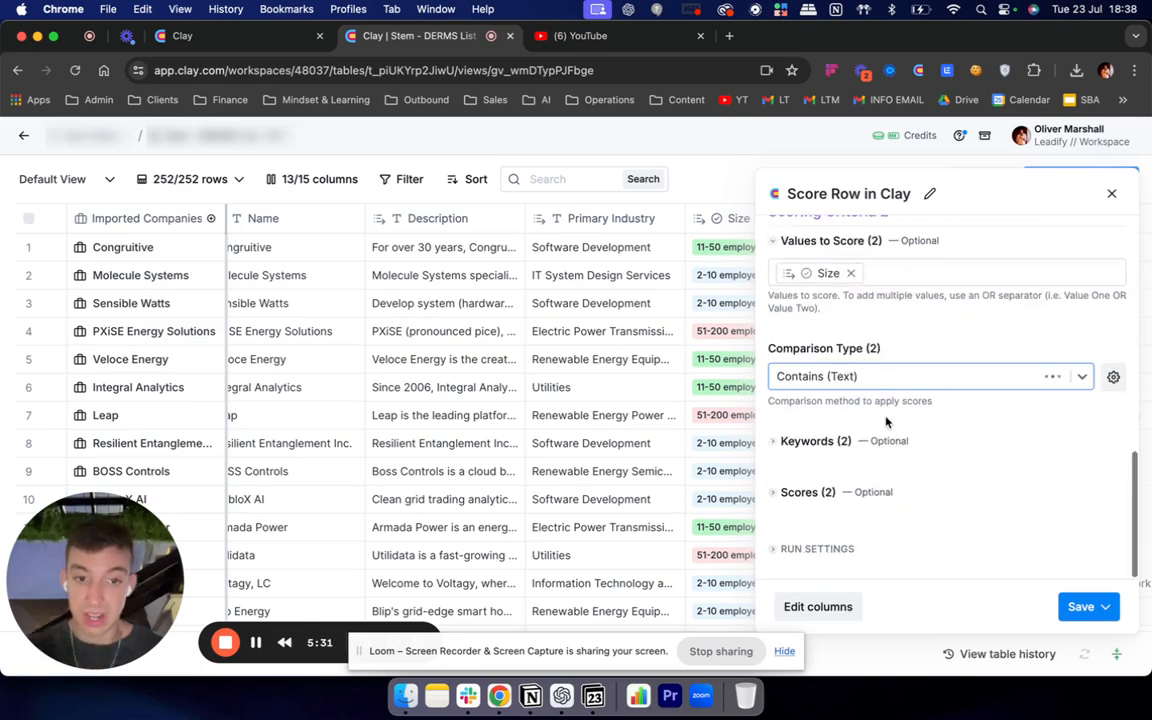
left_click(800, 441)
left_click(812, 471)
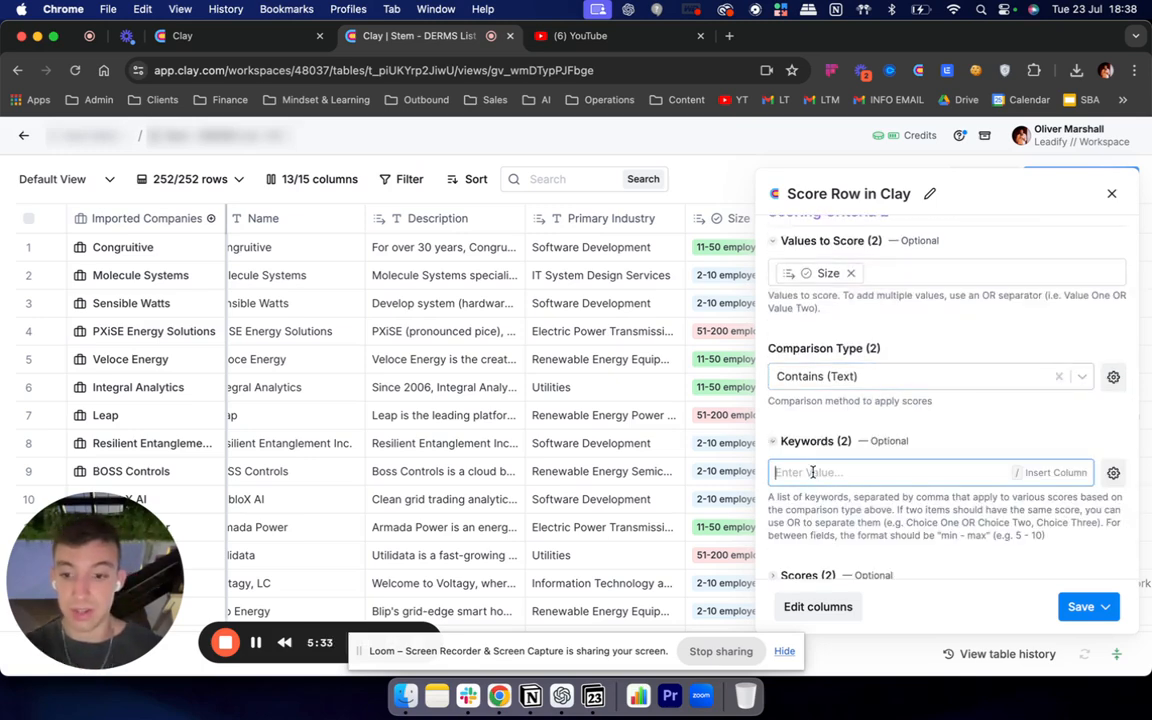
type("11")
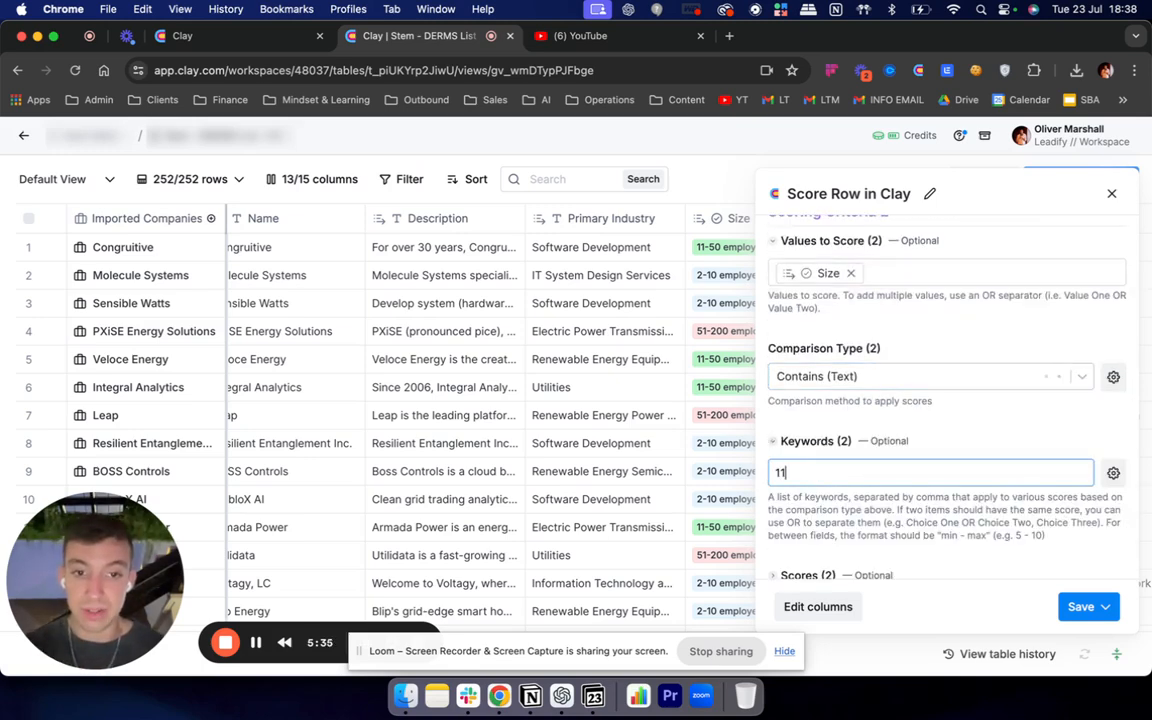
type("-50")
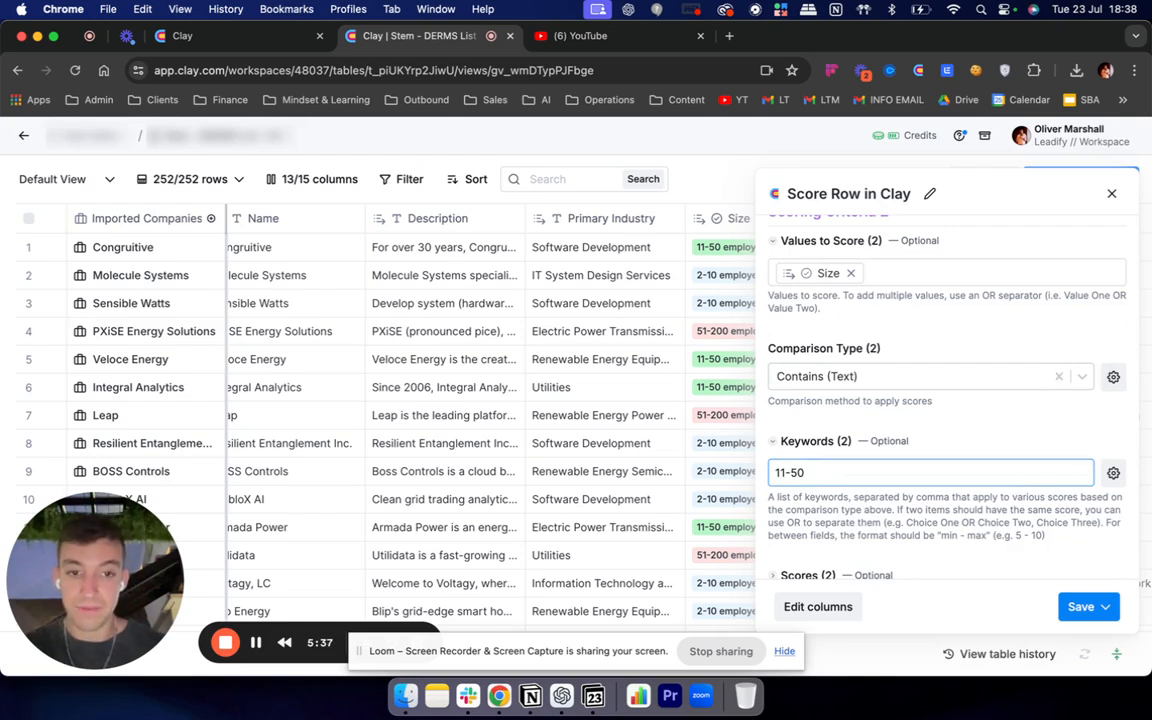
type(" employees")
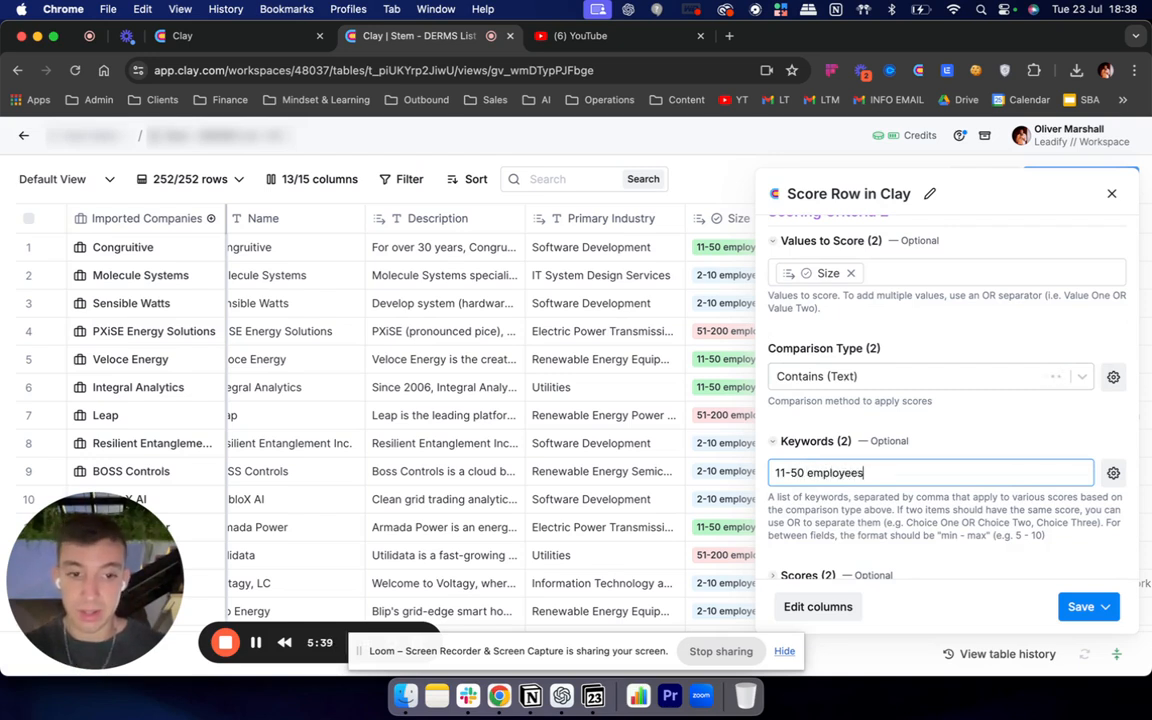
key("Return")
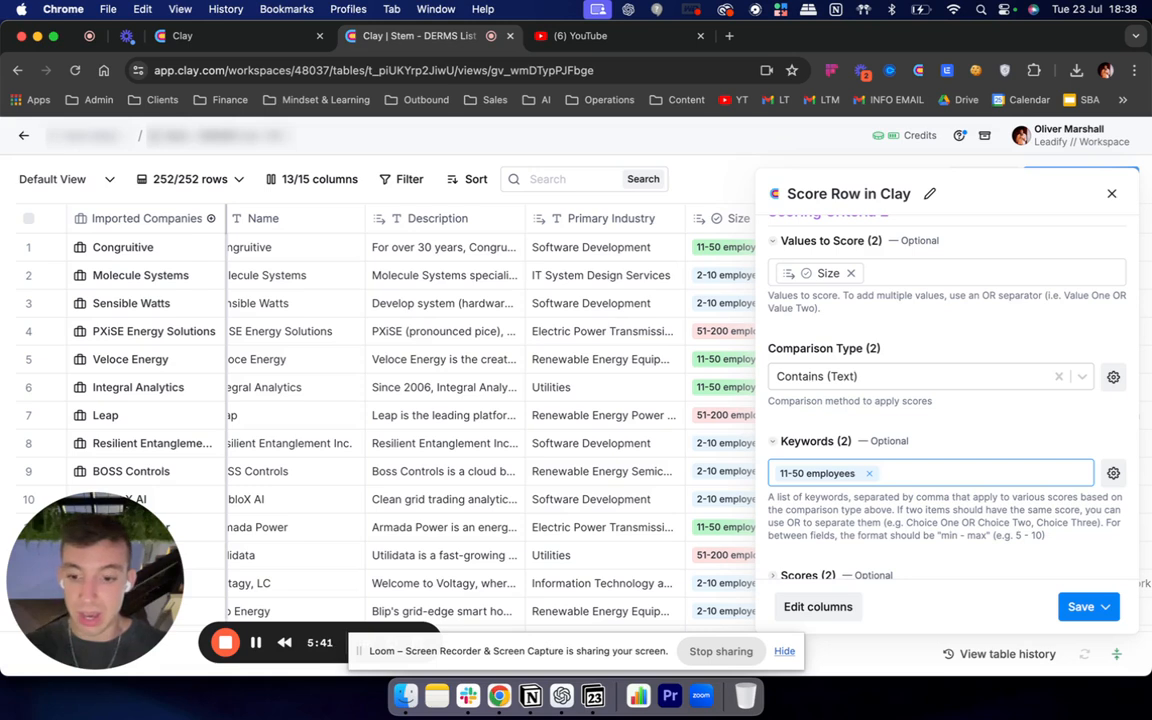
Add "51-200 employees" and "2-10 employees" to the keyword list of Scoring Criteria 2
type("51-200 employees")
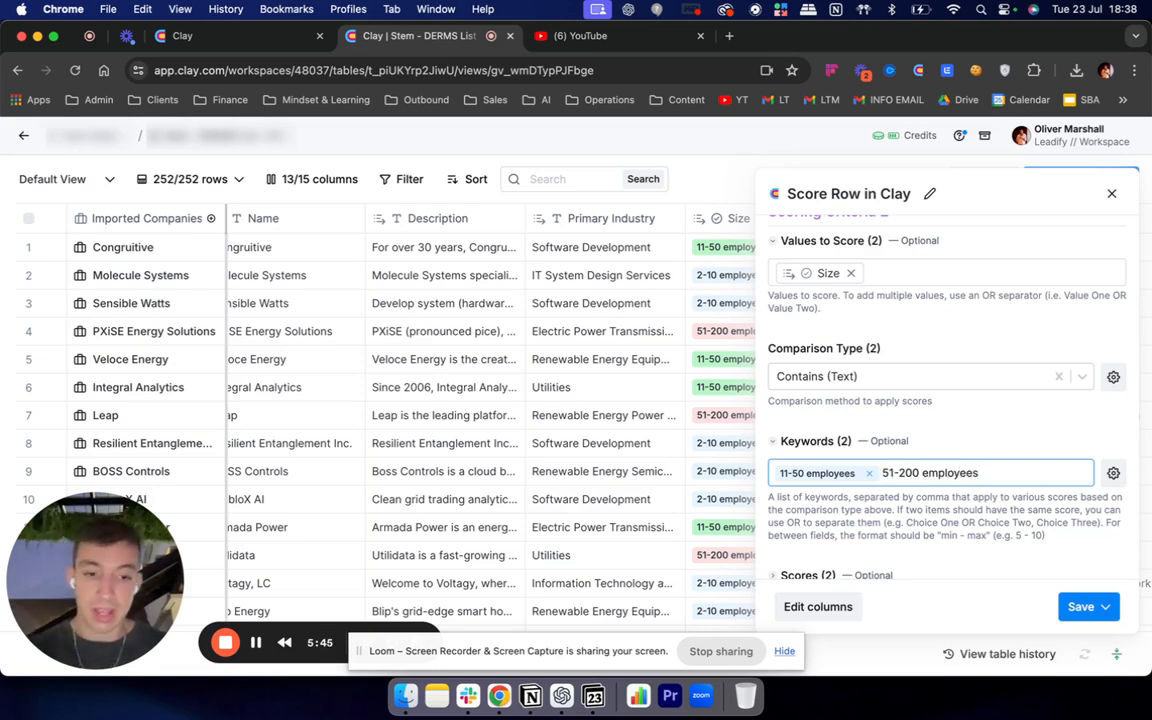
key("Return")
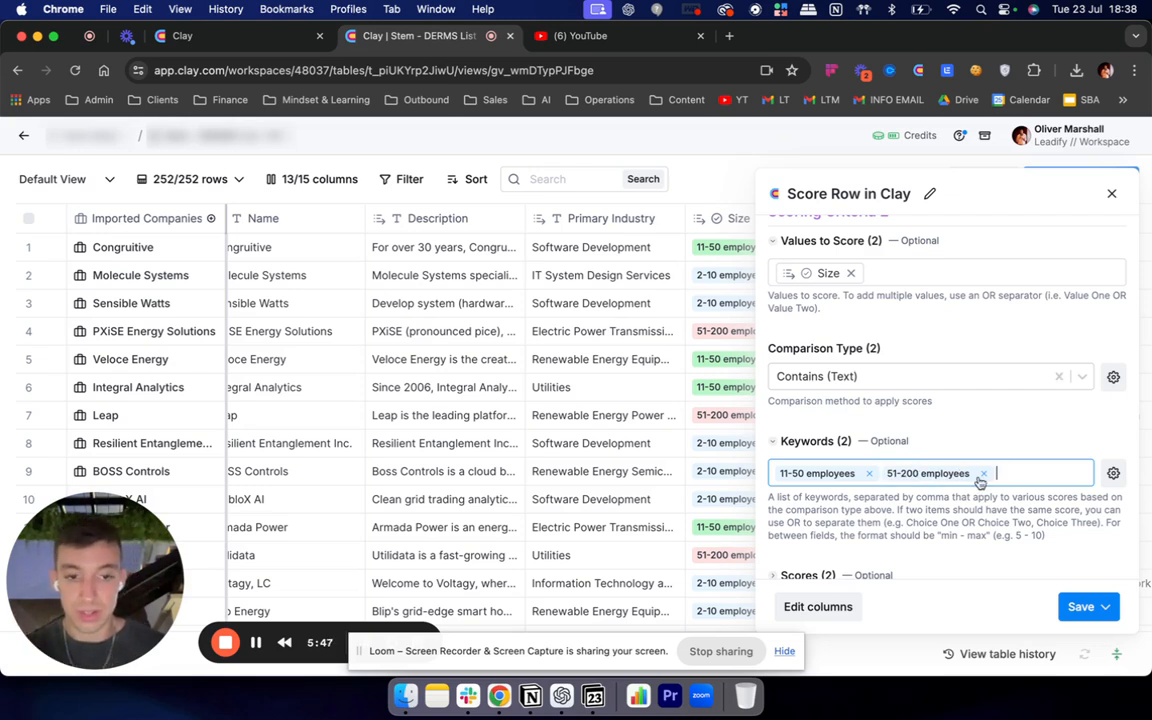
type("2-1")
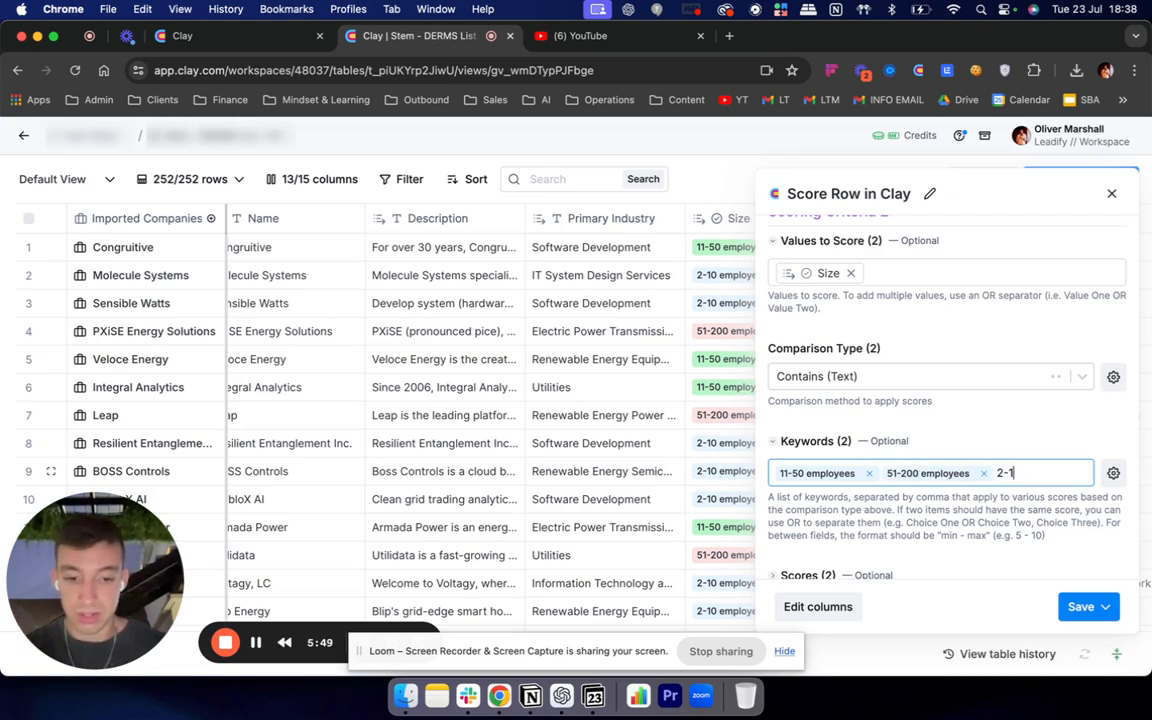
type("0 employees")
key("Return")
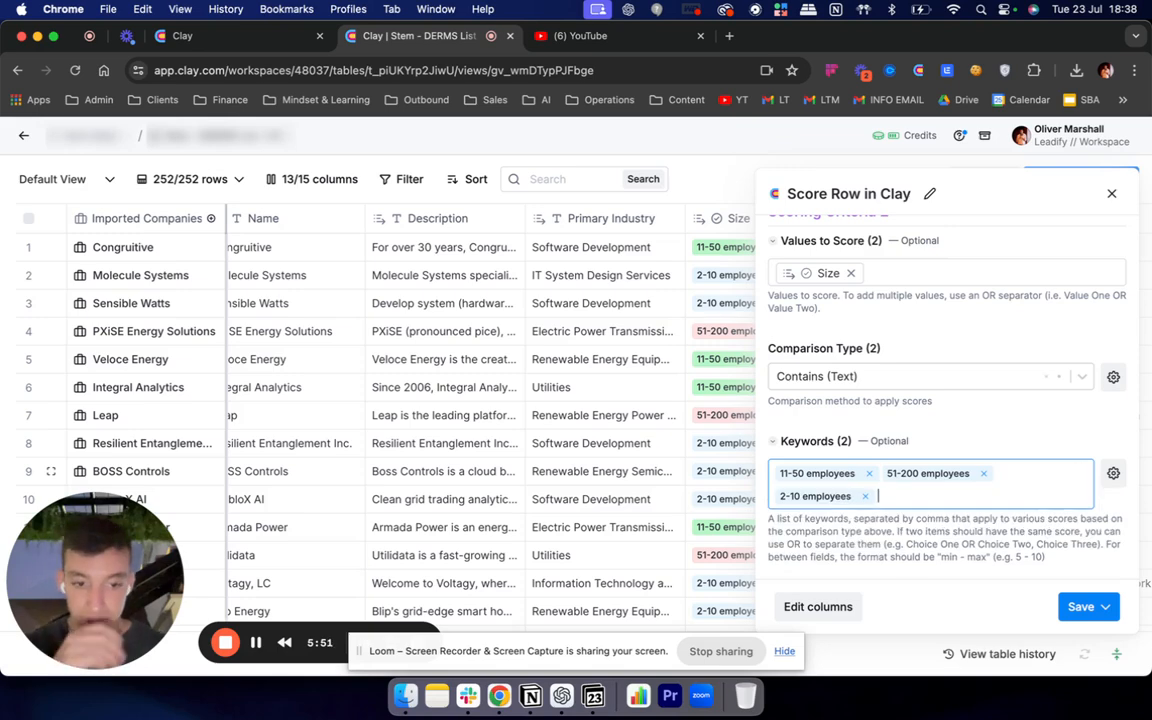
Assign scores 1, 10 and 3 to the Scoring Criteria 2 keywords, and save the enrichment with a run on 10 rows
scroll(705, 512, "down", 5)
scroll(828, 509, "down", 4)
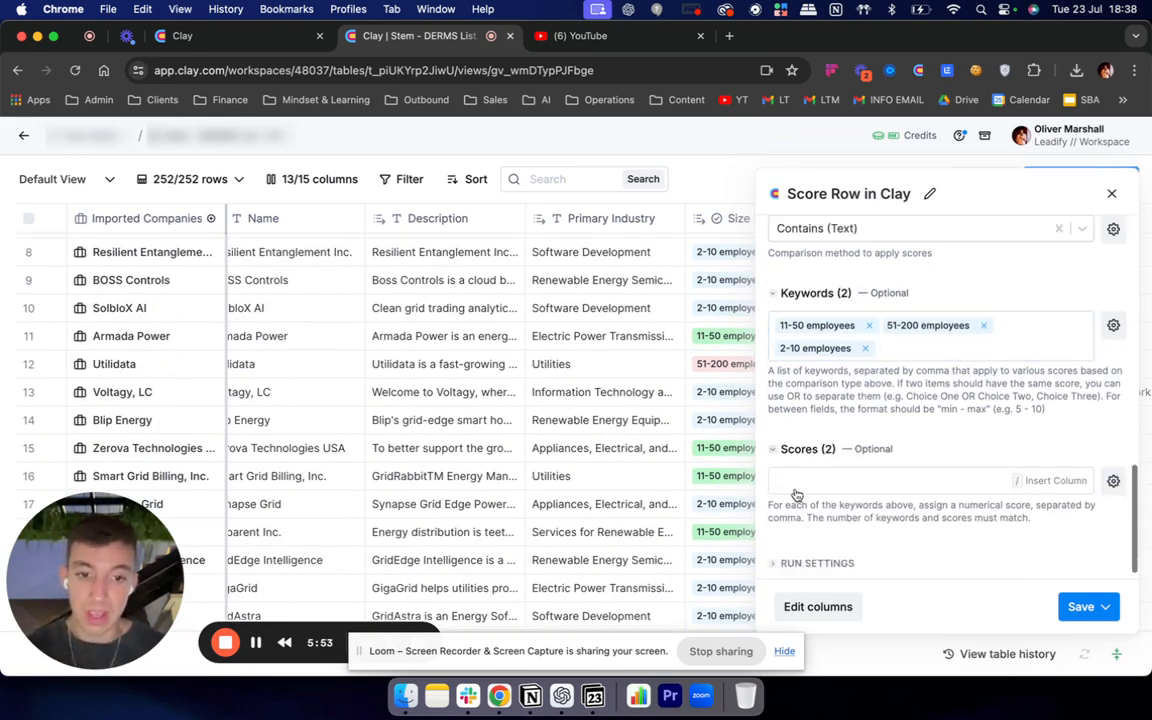
left_click(826, 462)
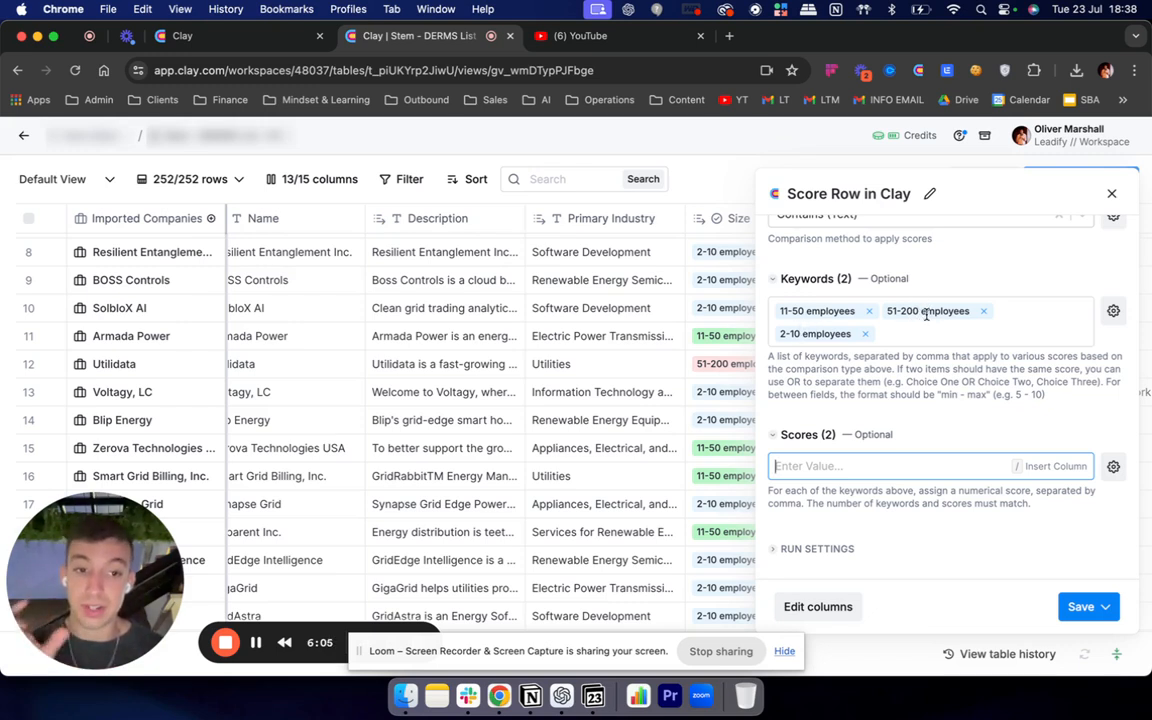
left_click(838, 464)
type("1")
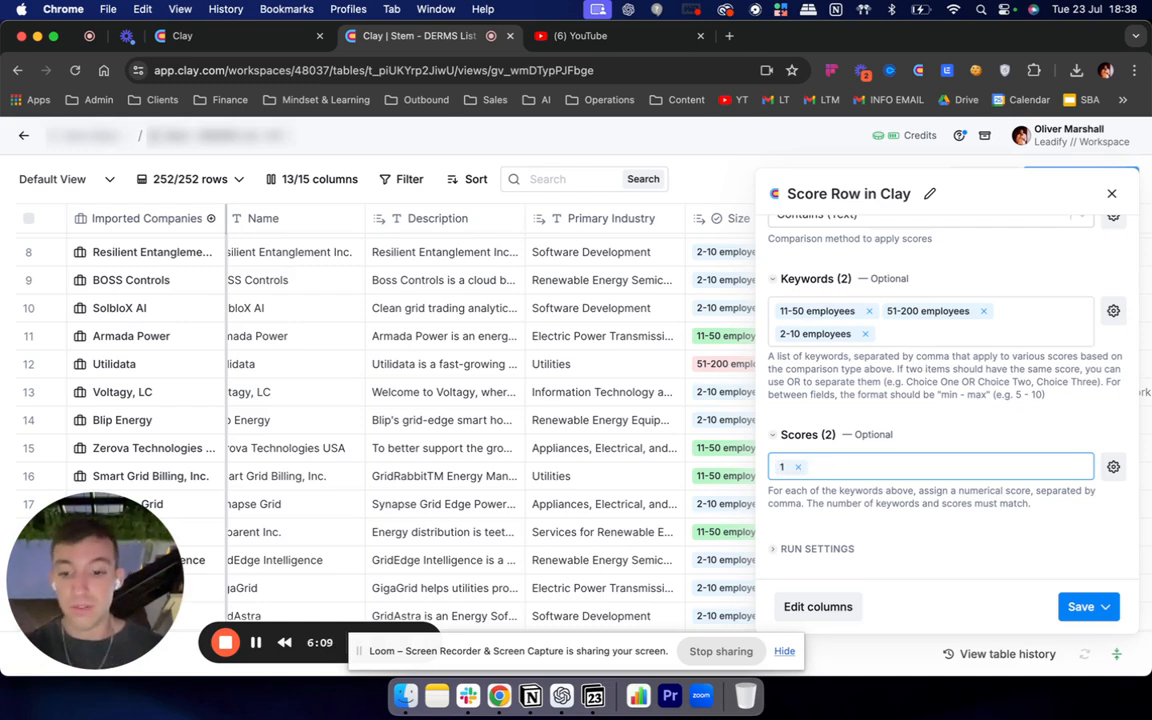
type(",10")
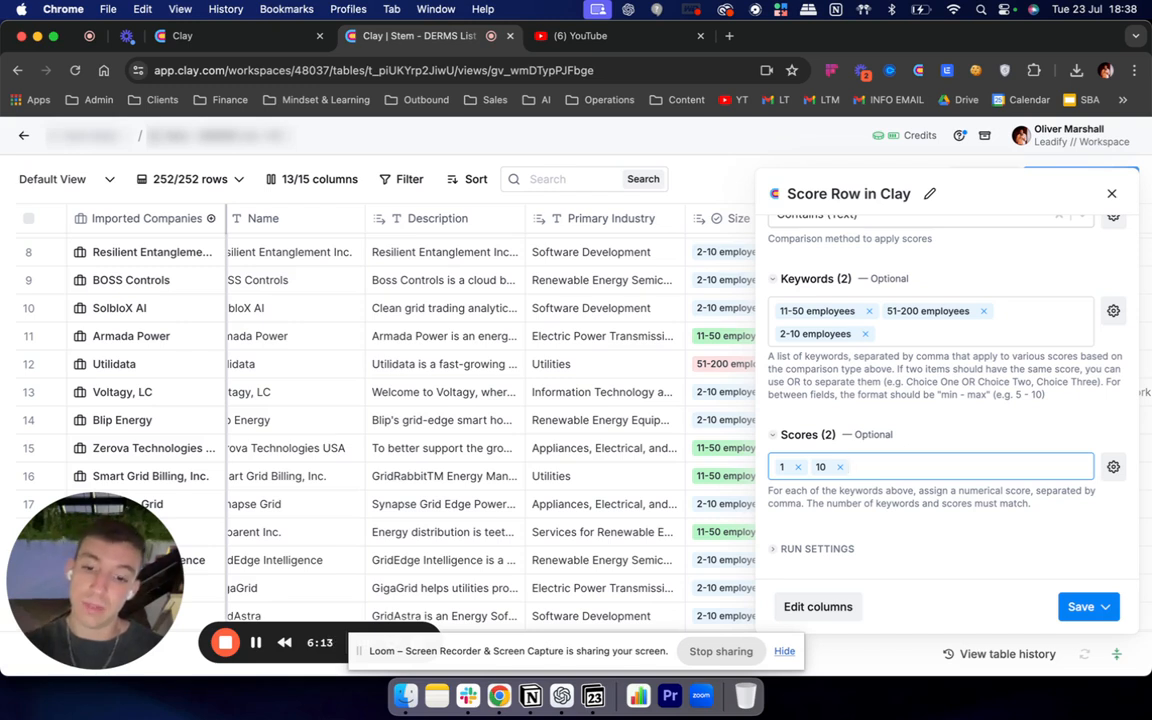
type(",3,")
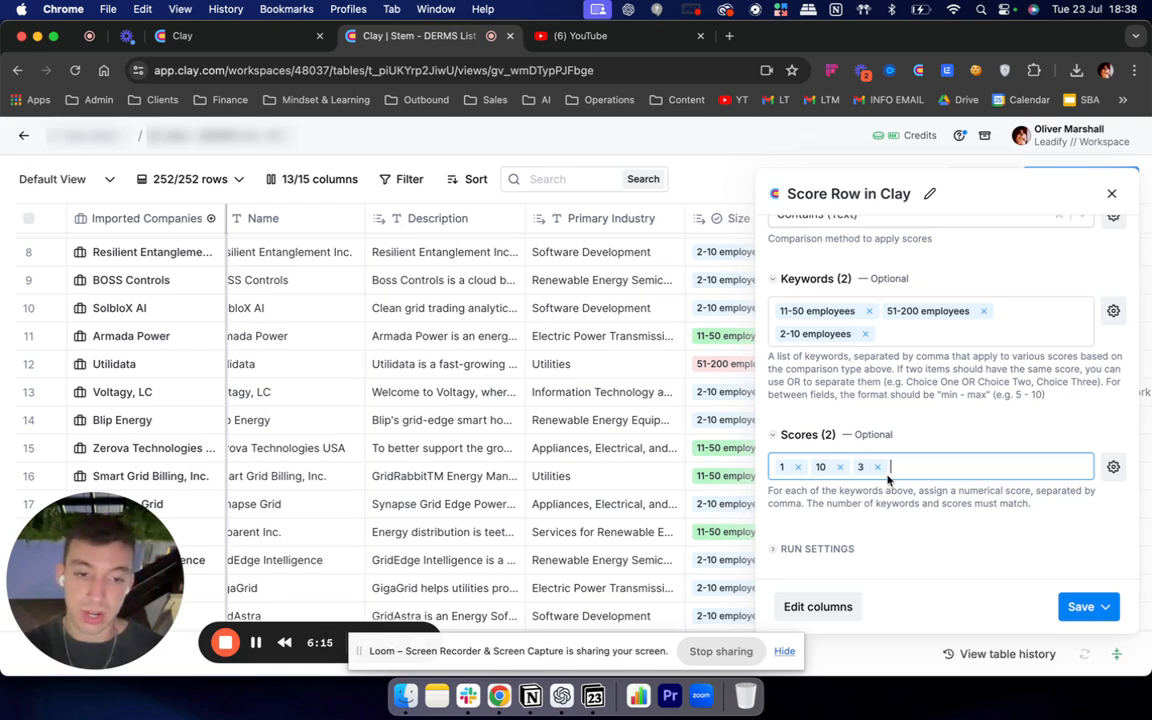
left_click(1105, 607)
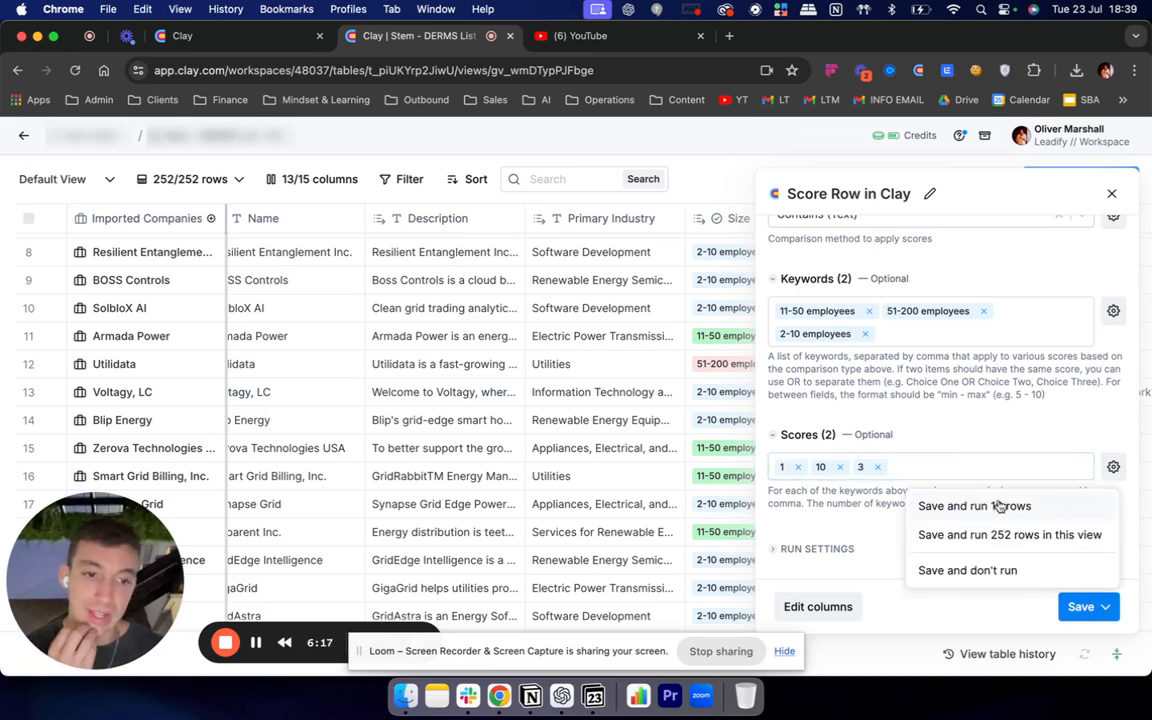
left_click(1003, 506)
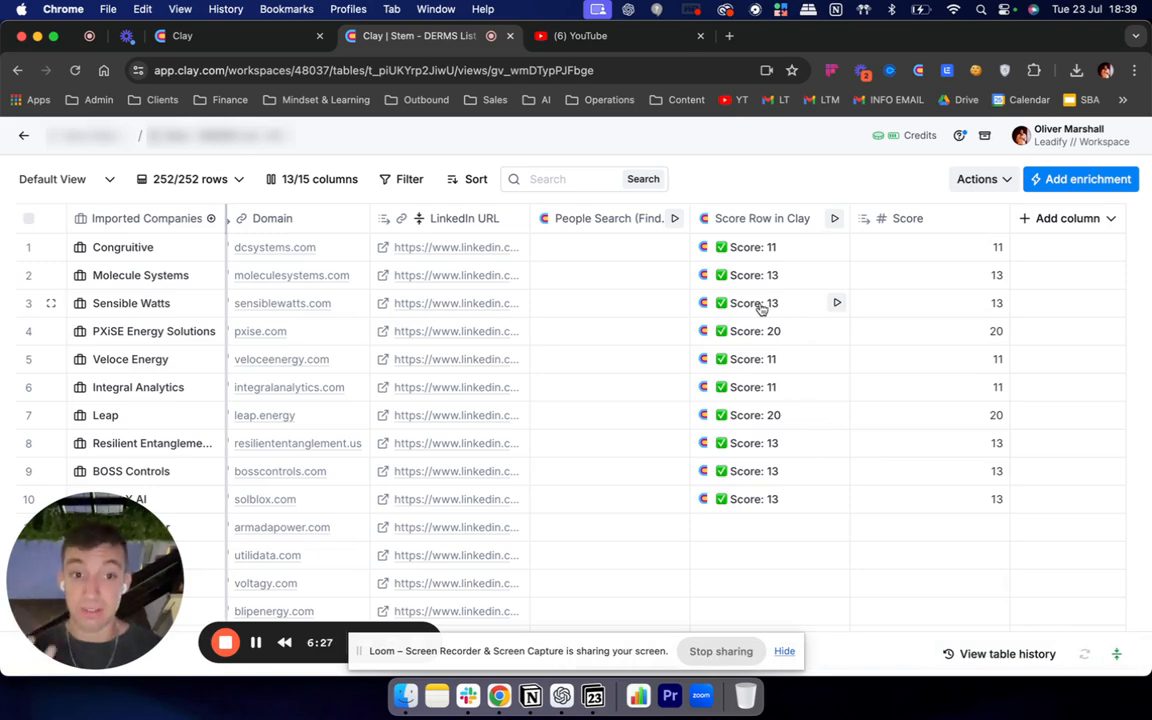
Review the companies' Description, Size and Location values alongside the Score Row results
scroll(760, 308, "left", 15)
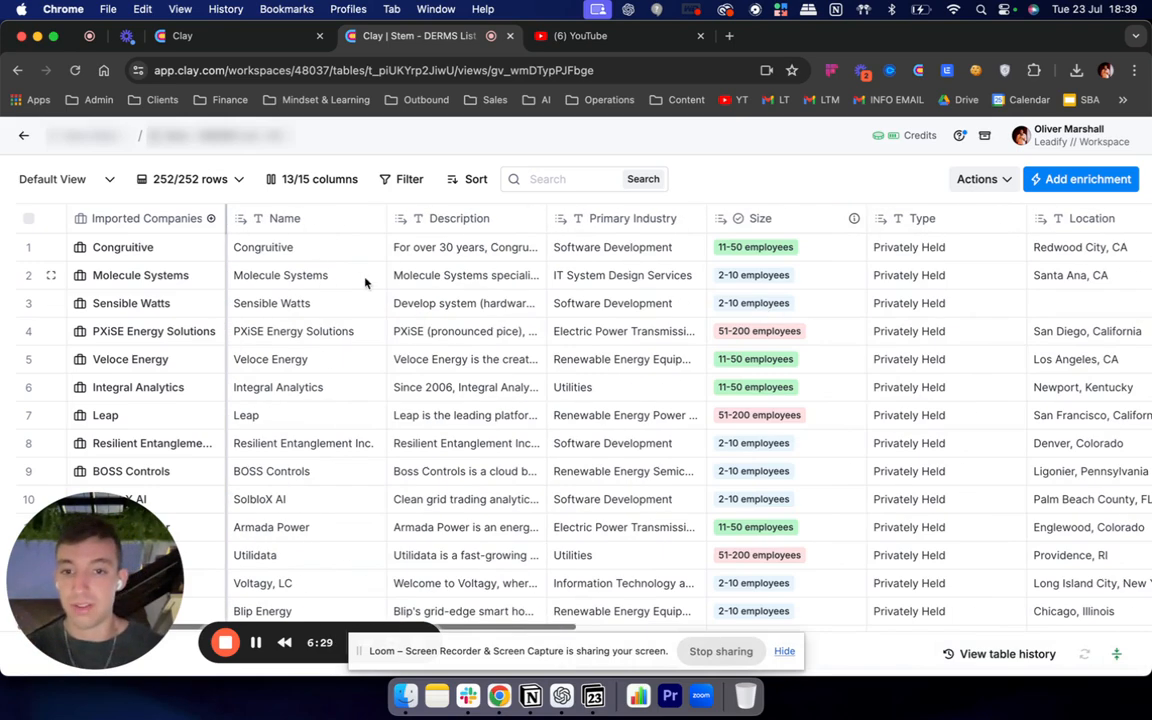
left_click(460, 247)
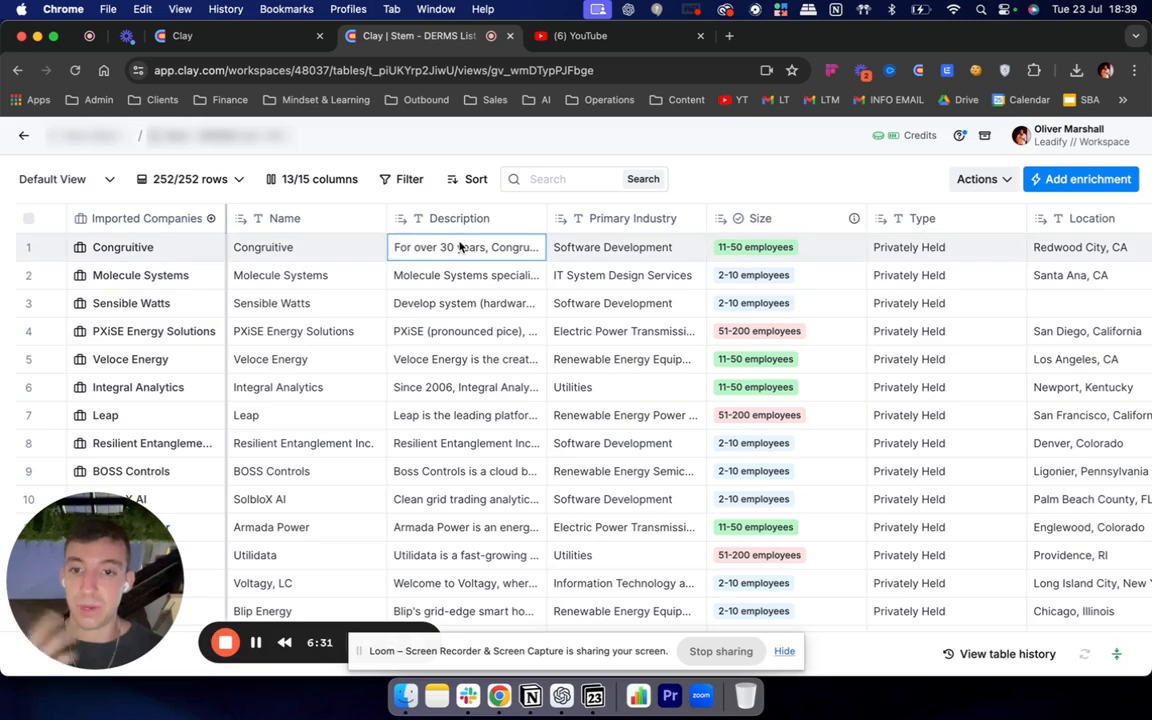
left_click(455, 280)
left_click(460, 303)
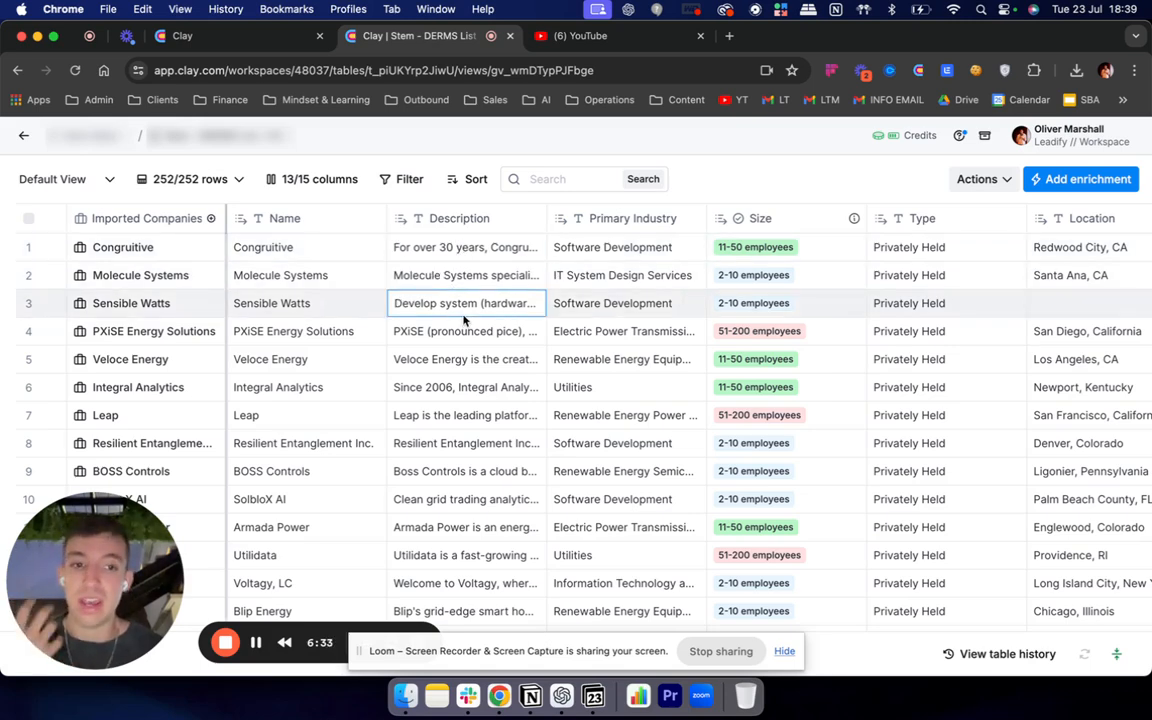
scroll(463, 319, "right", 2)
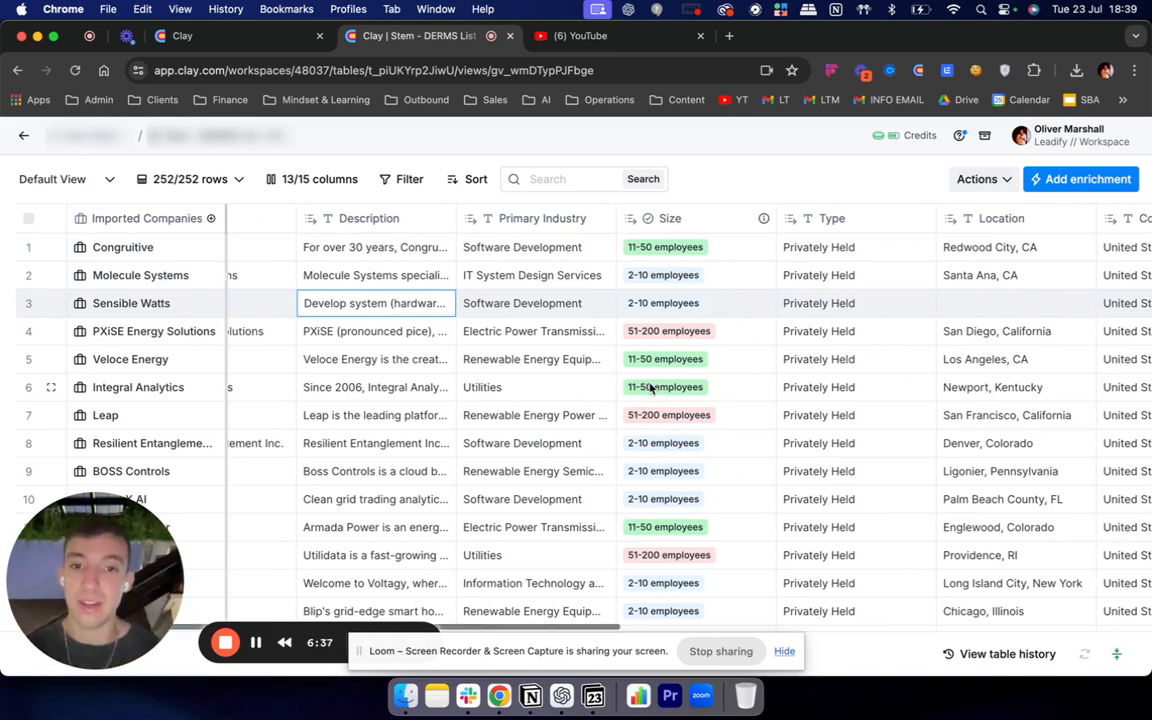
scroll(650, 388, "right", 5)
left_click(785, 276)
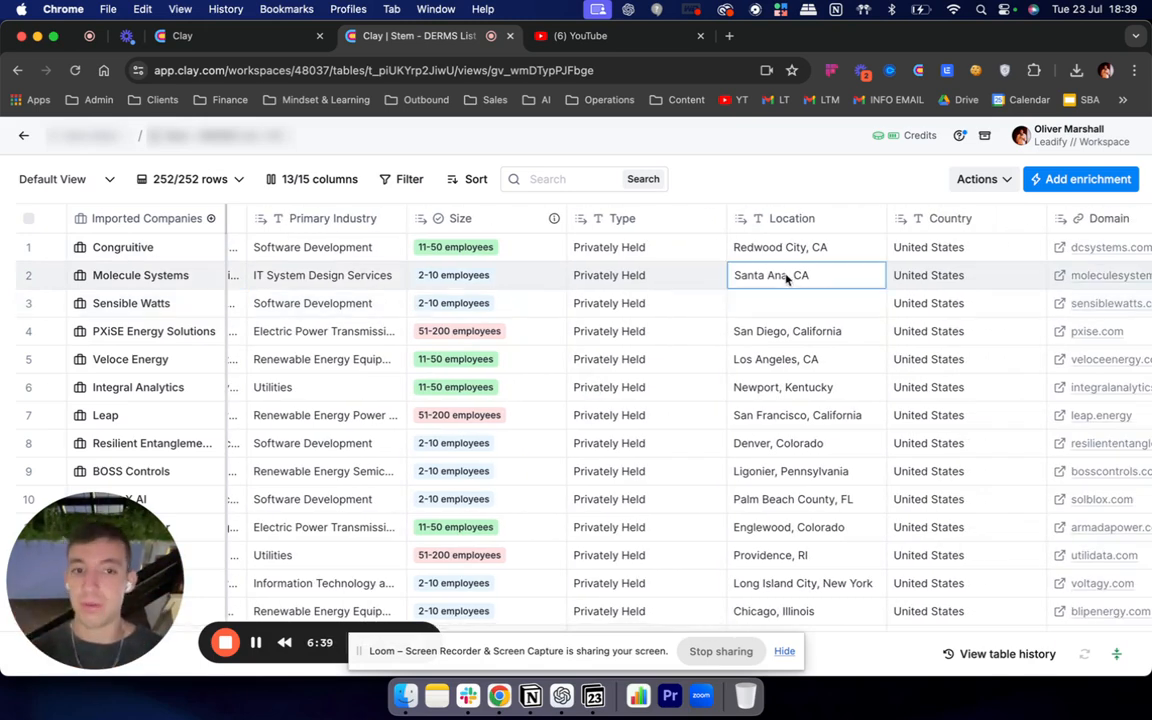
double_click(792, 357)
left_click(796, 390)
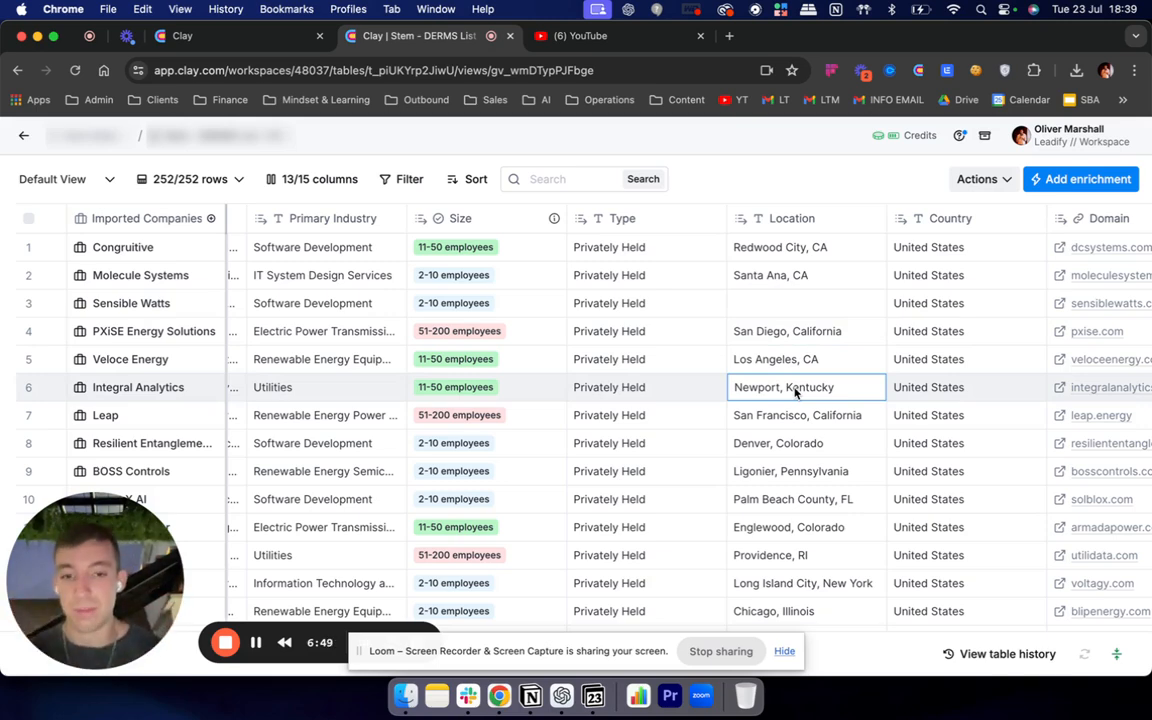
scroll(796, 393, "right", 10)
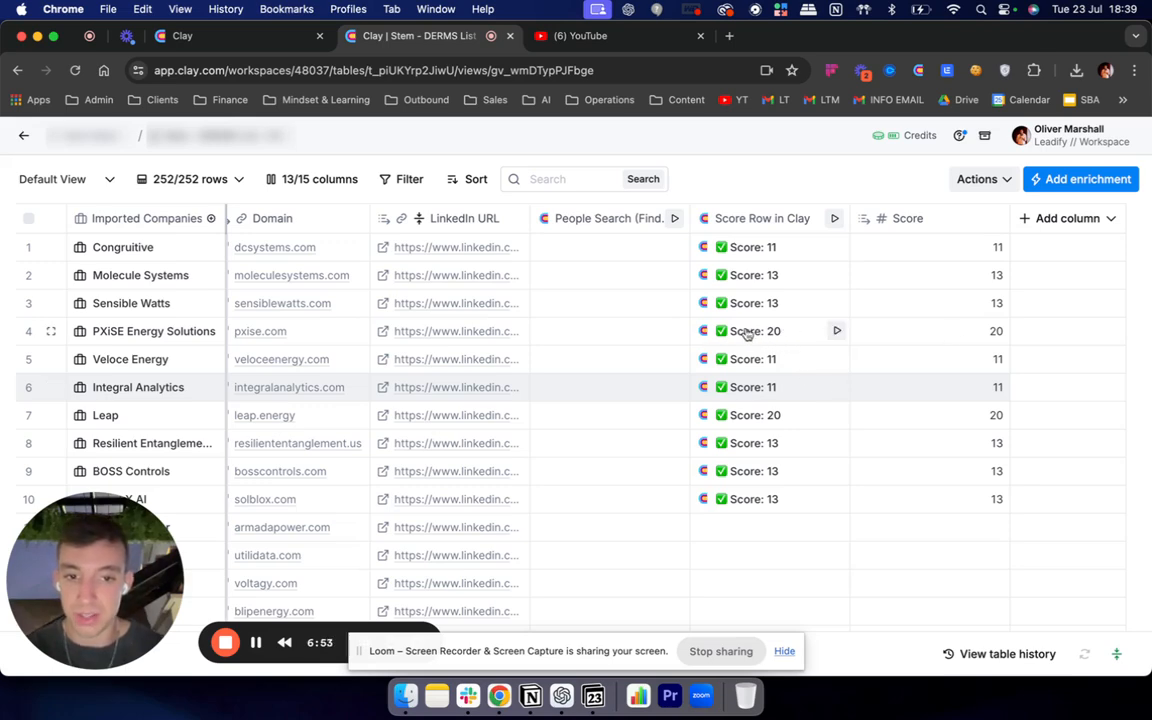
Read the full description of the company Leap and close it without editing
scroll(743, 421, "left", 10)
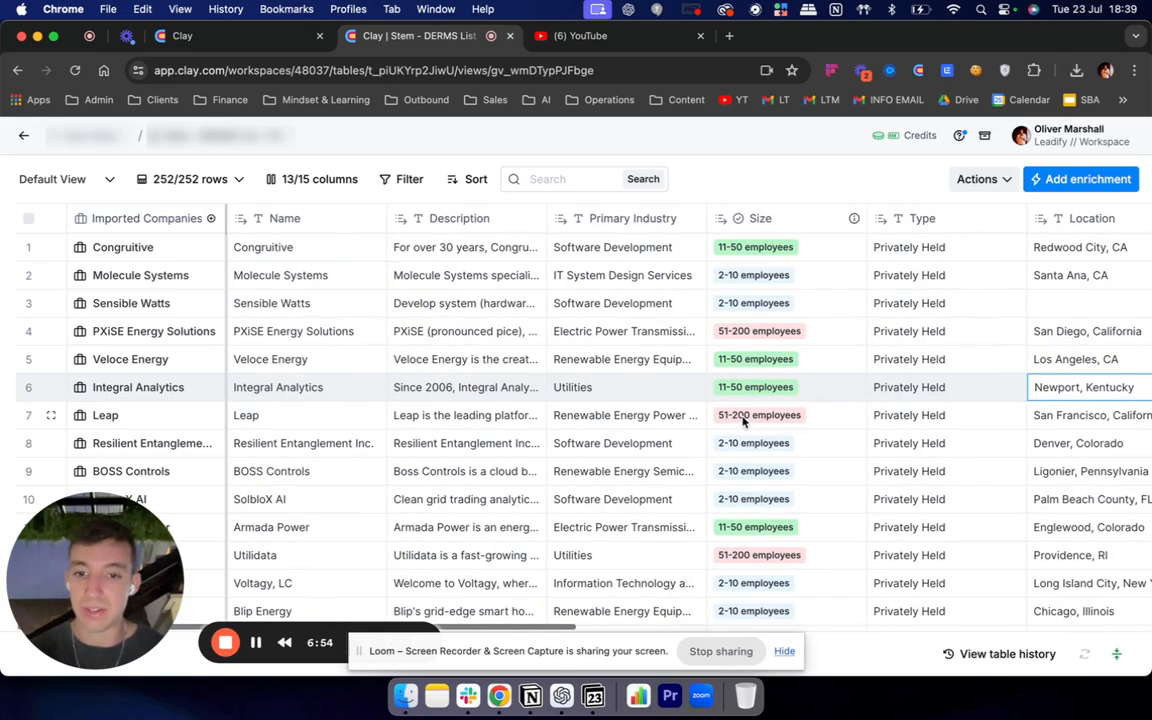
double_click(445, 415)
scroll(492, 470, "down", 2)
scroll(493, 474, "down", 6)
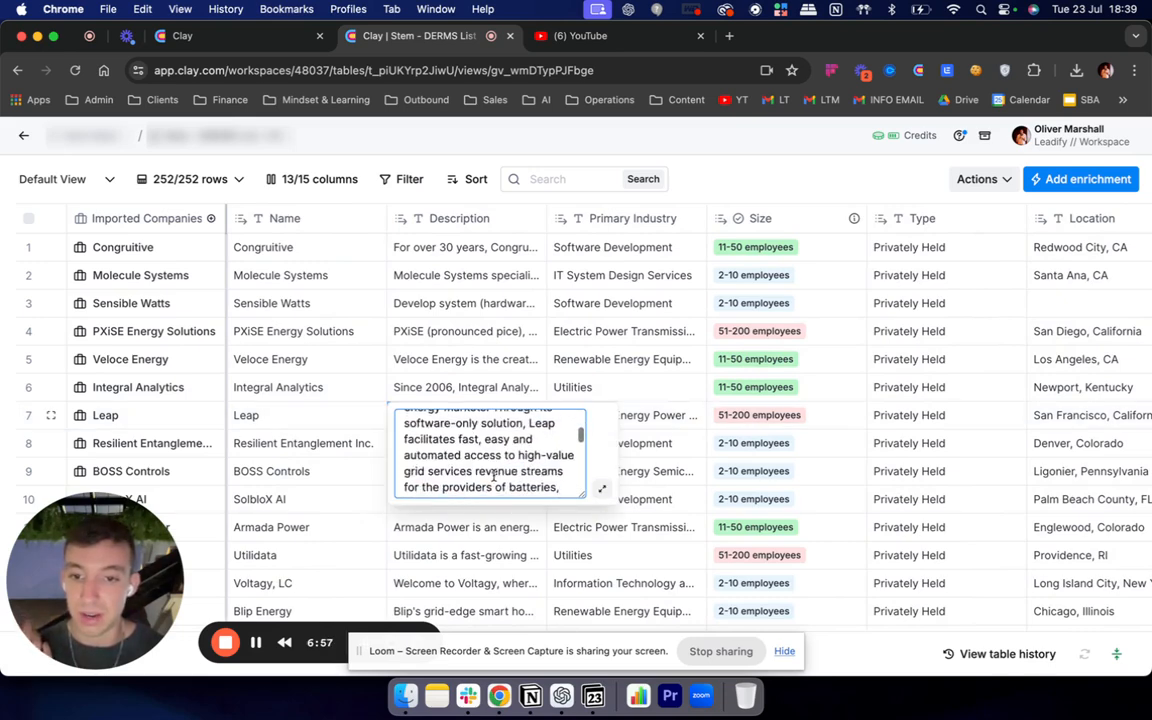
scroll(493, 477, "up", 8)
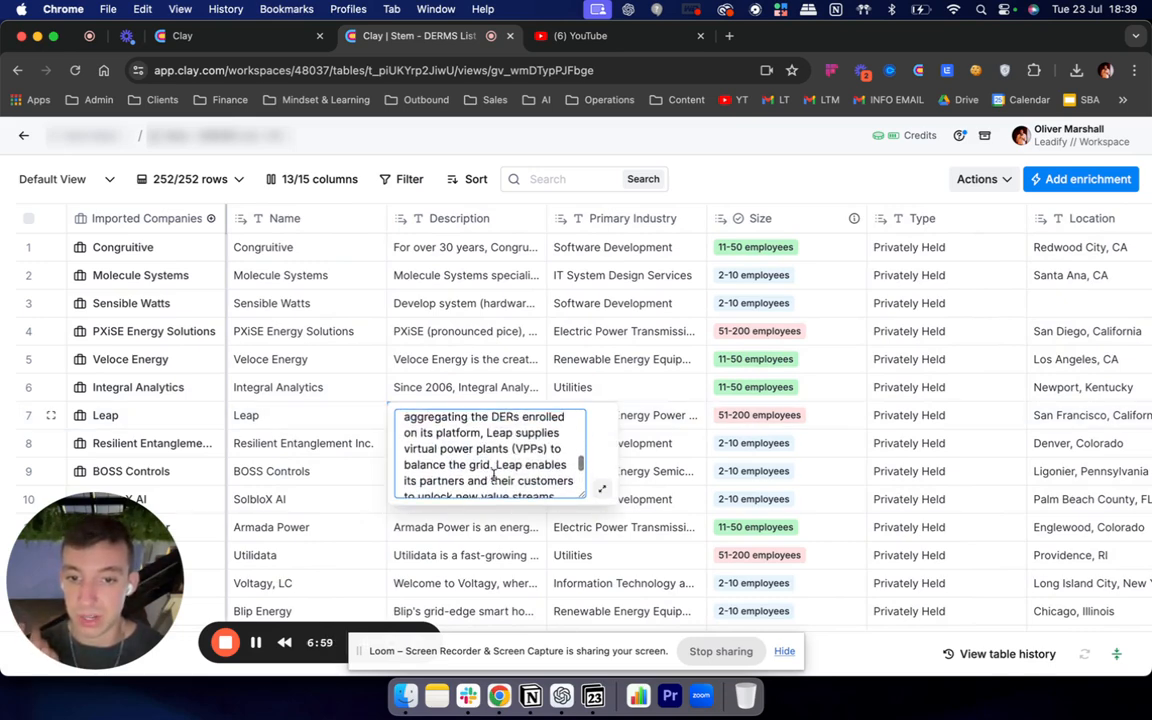
scroll(530, 443, "down", 7)
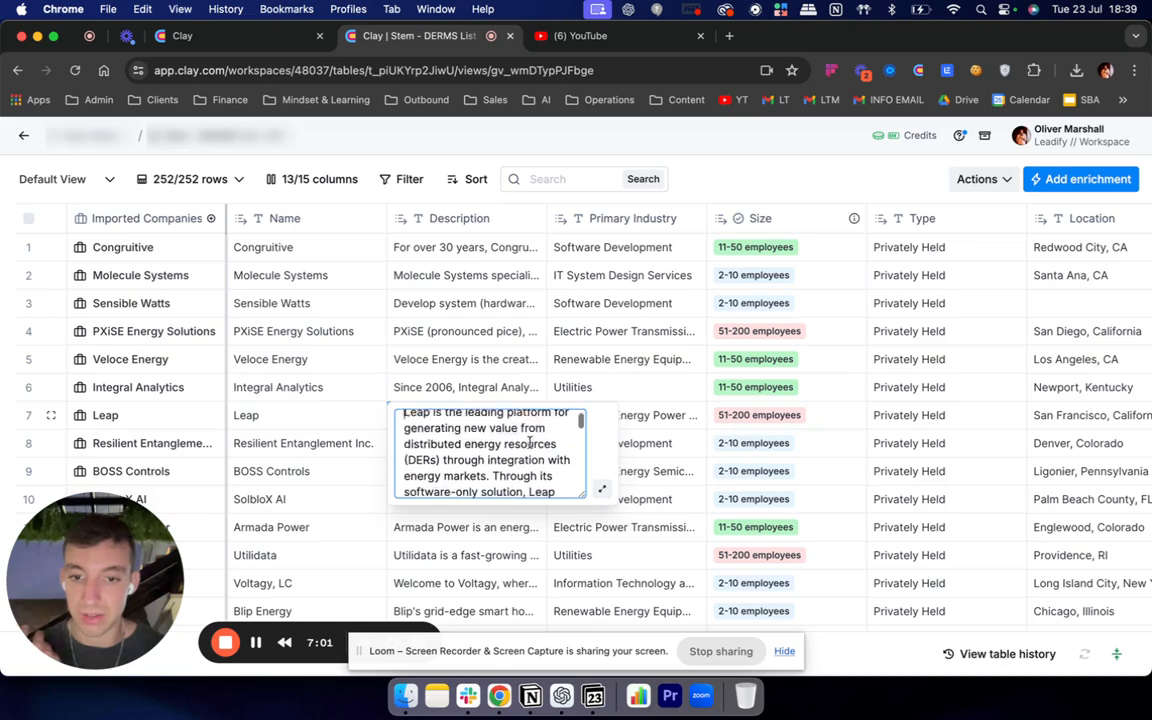
left_click(632, 359)
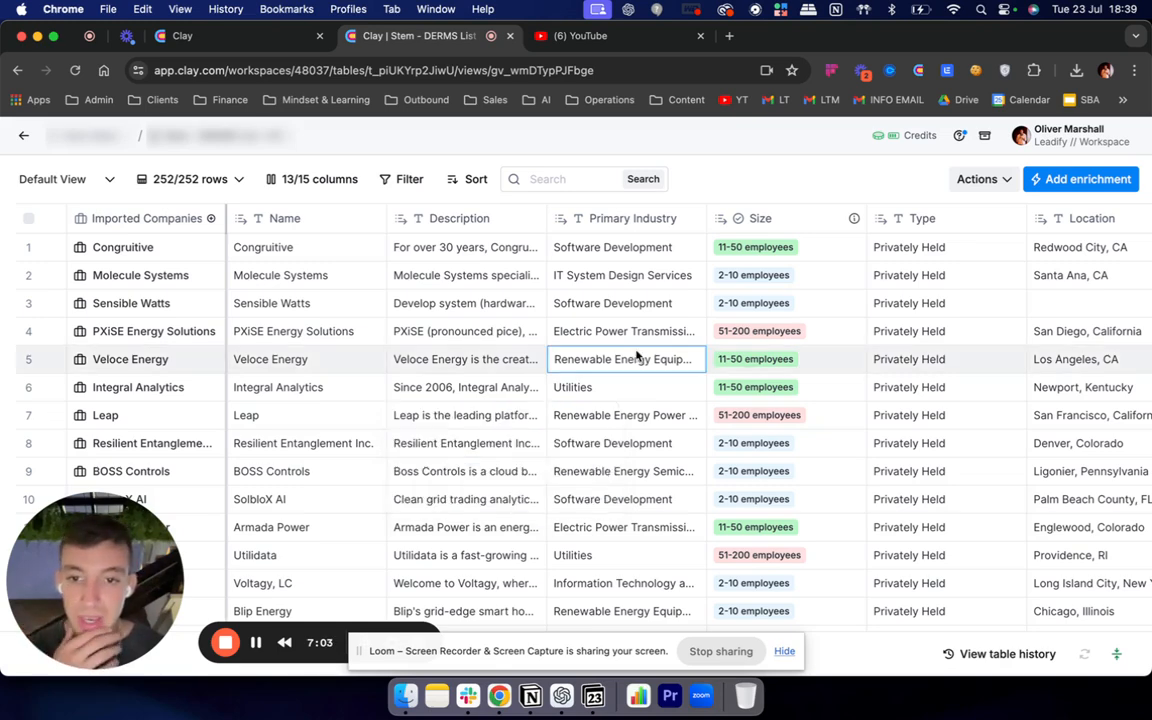
Compare Leap's score with its description, primary industry and company size
scroll(610, 350, "right", 3)
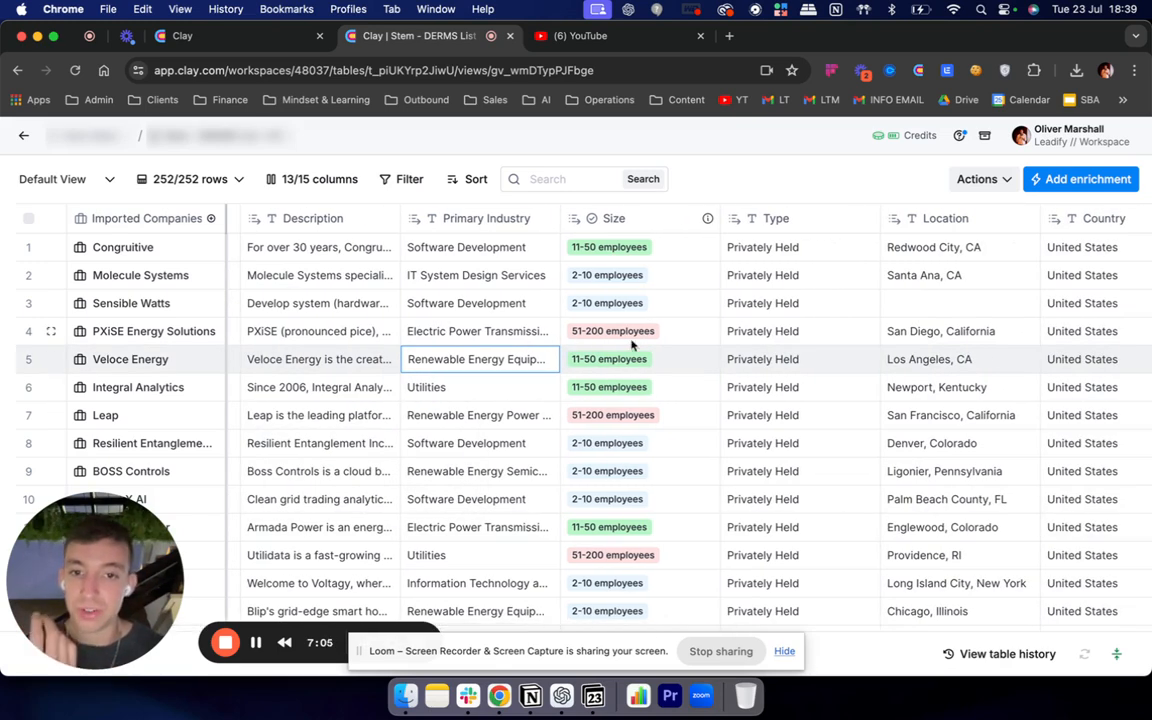
scroll(720, 335, "right", 10)
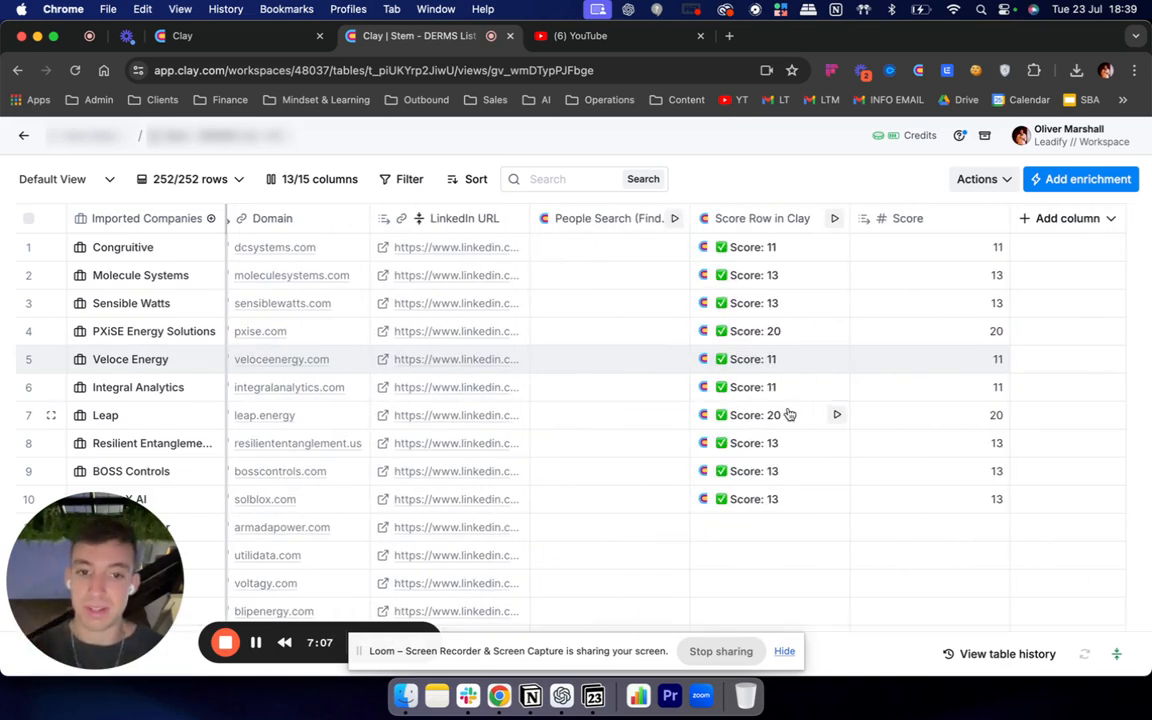
scroll(790, 411, "left", 10)
left_click(499, 424)
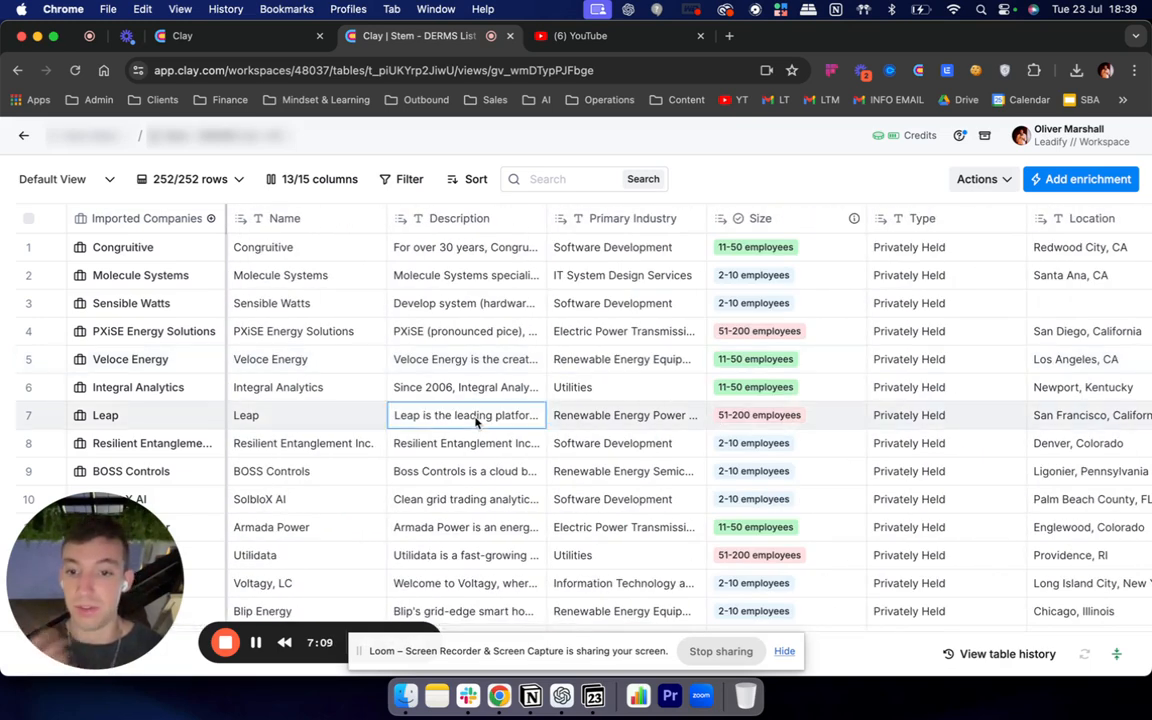
left_click(640, 414)
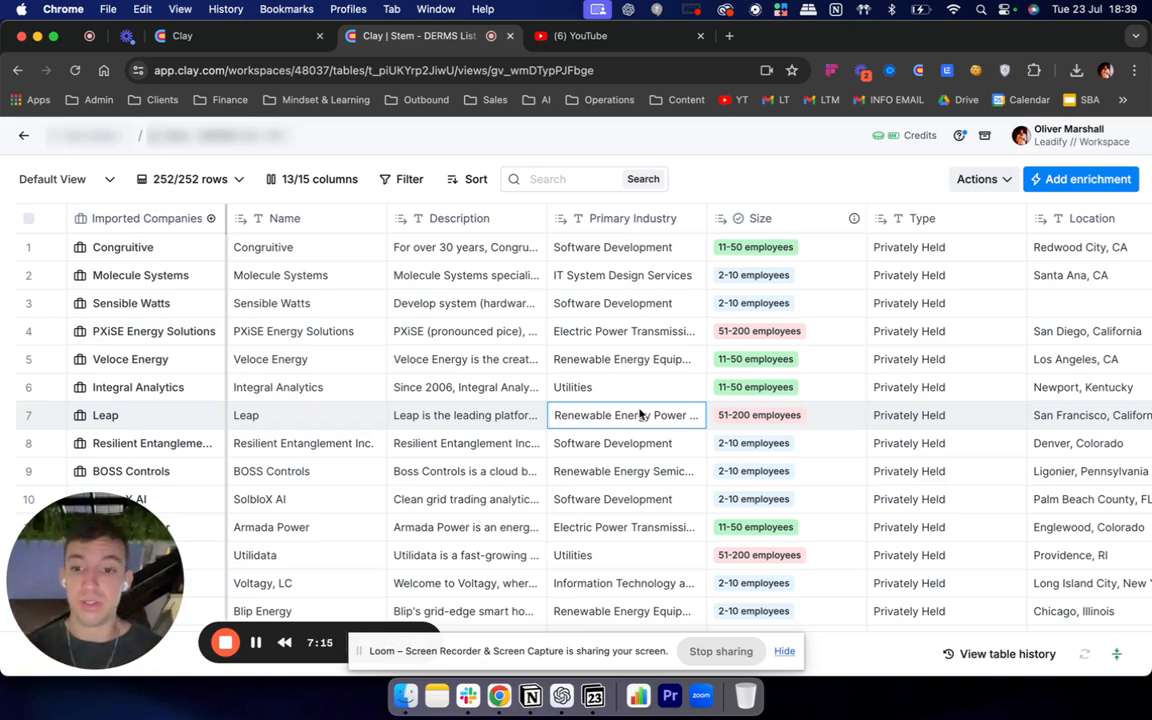
scroll(640, 413, "right", 2)
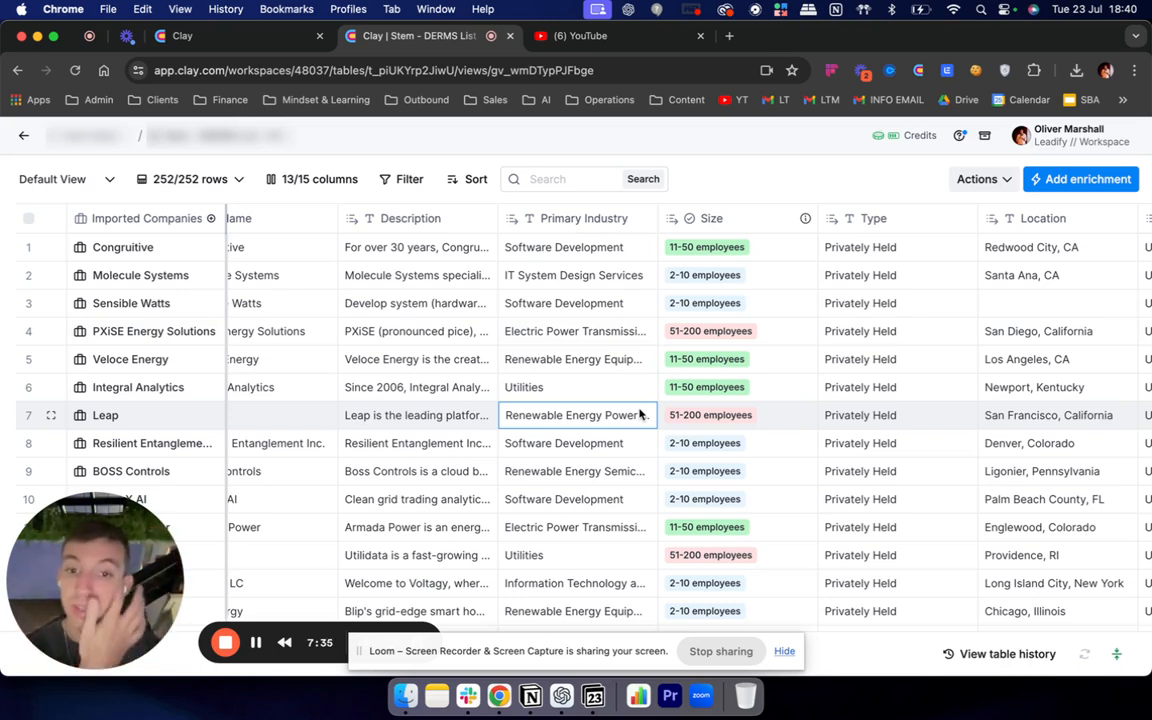
scroll(640, 414, "right", 15)
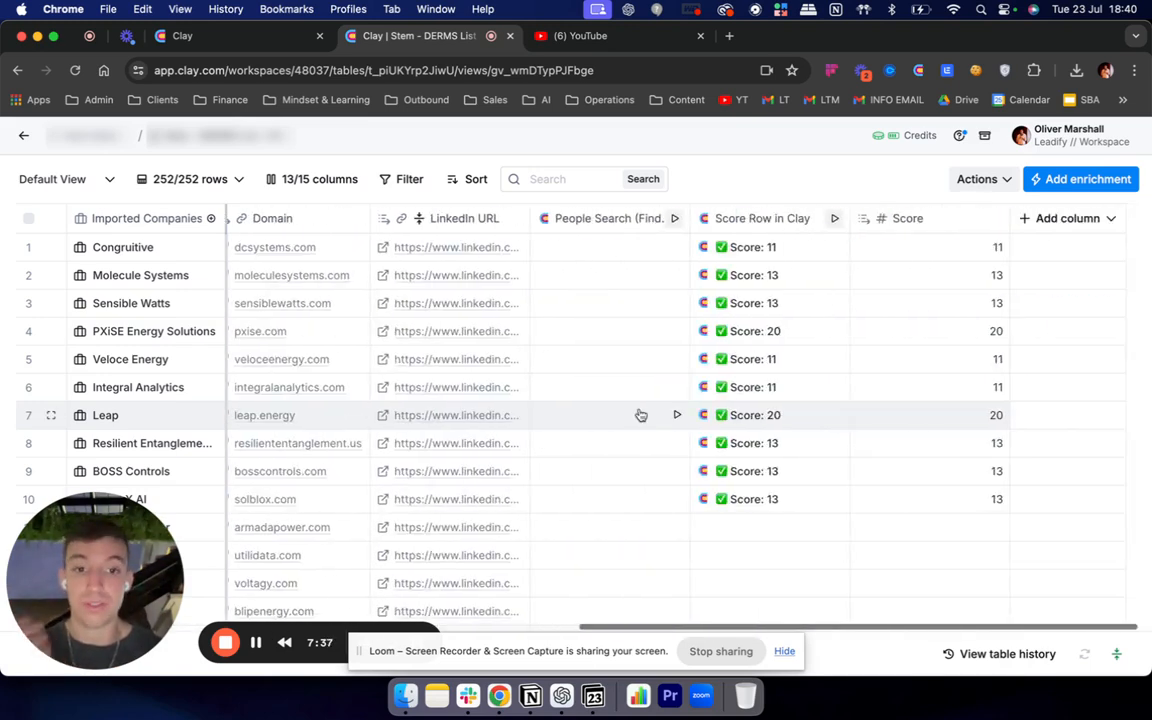
scroll(640, 414, "left", 3)
scroll(640, 414, "right", 3)
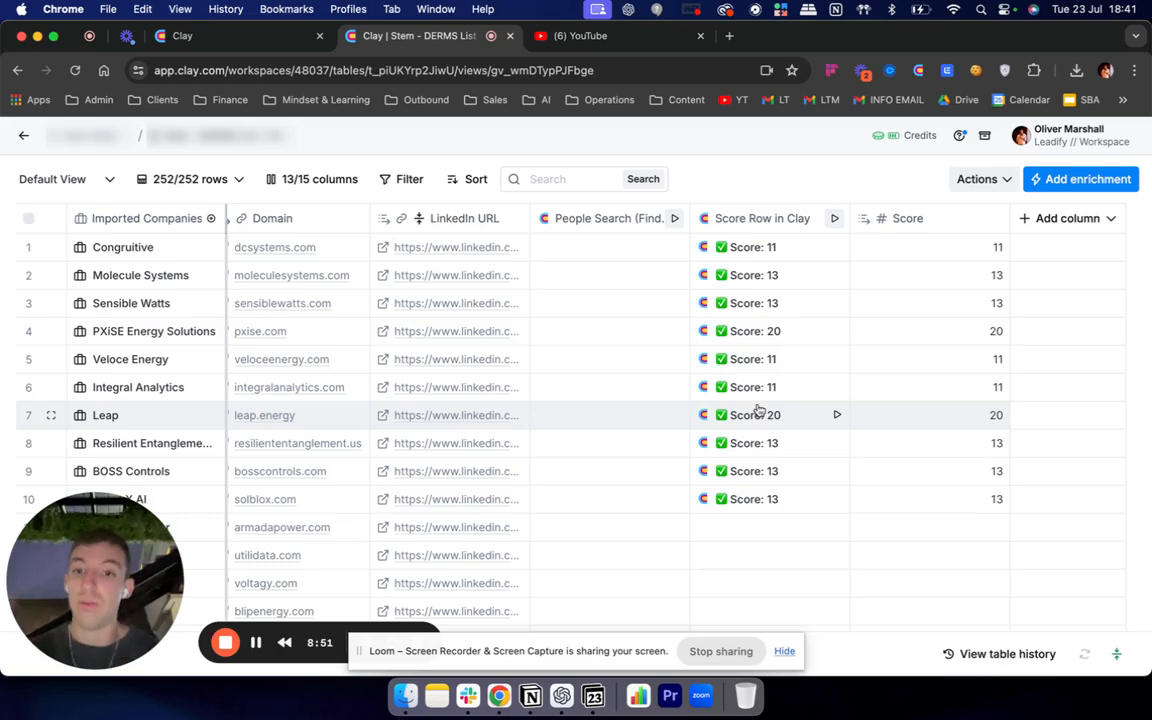
scroll(757, 410, "left", 10)
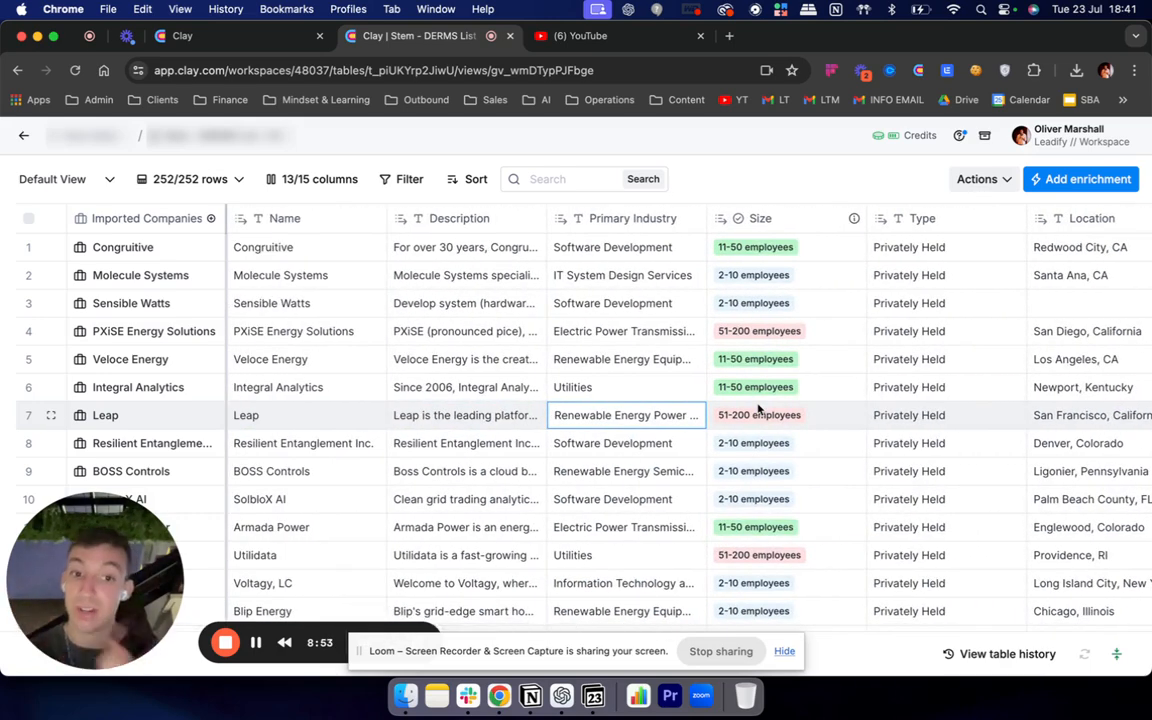
scroll(757, 410, "right", 10)
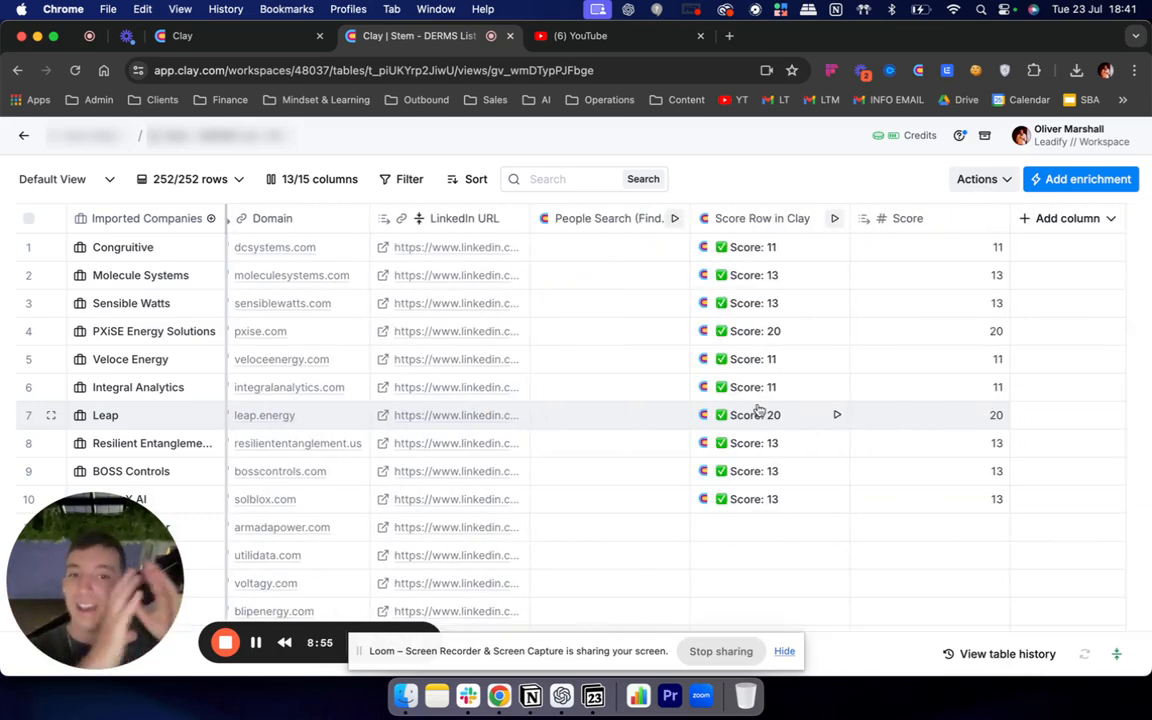